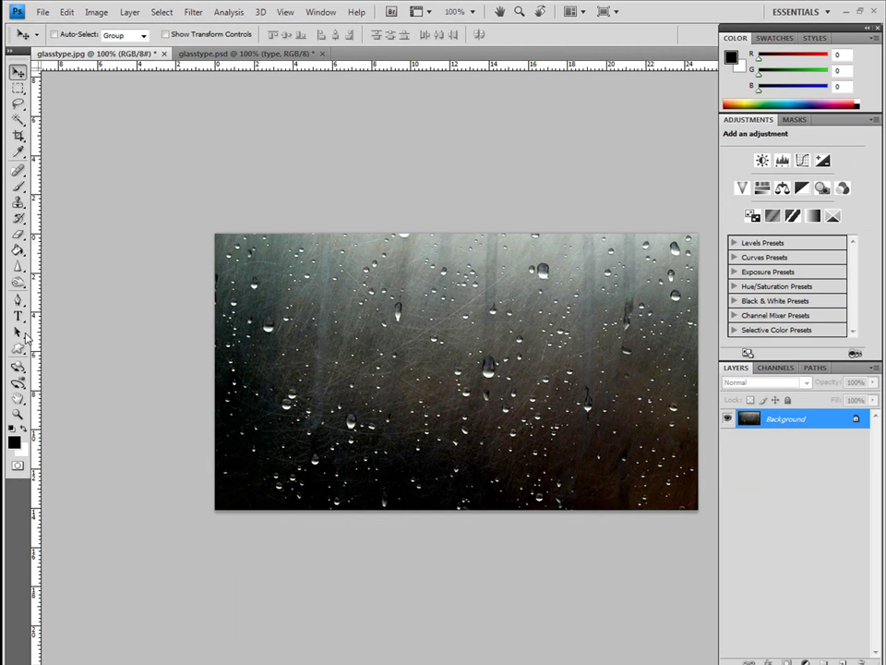
Step: Draw a text box across the image and set the font to Franklin Gothic Heavy at 300 pt
{"action": "left_click", "coordinate": [19, 316]}
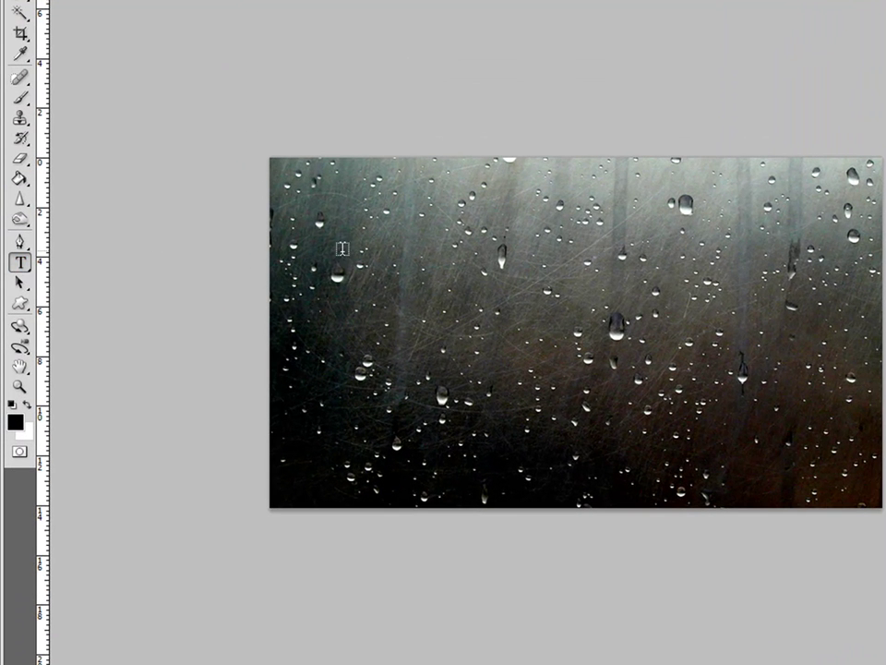
{"action": "left_click_drag", "start_coordinate": [311, 191], "coordinate": [850, 471]}
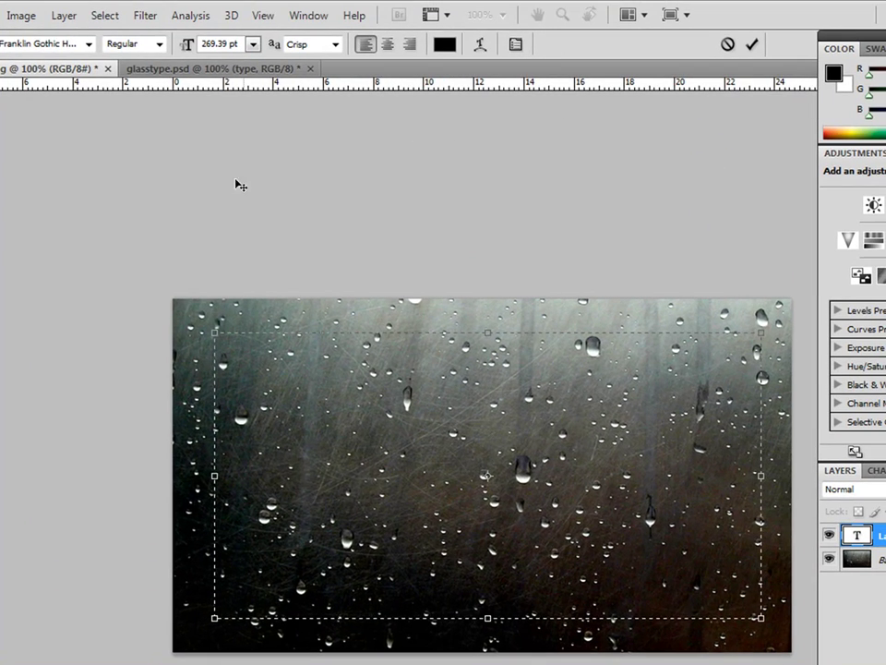
{"action": "left_click", "coordinate": [230, 43]}
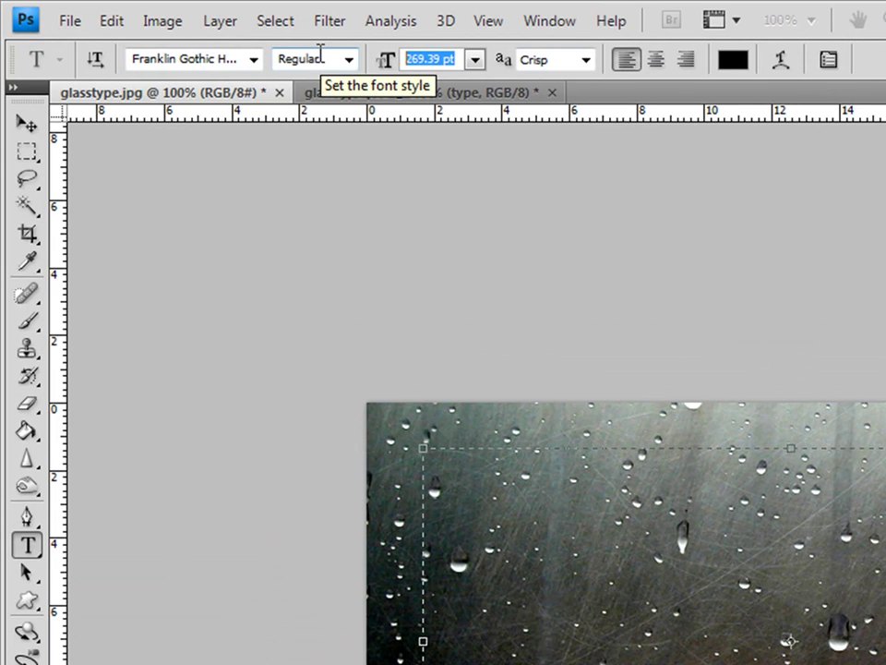
{"action": "type", "text": "300"}
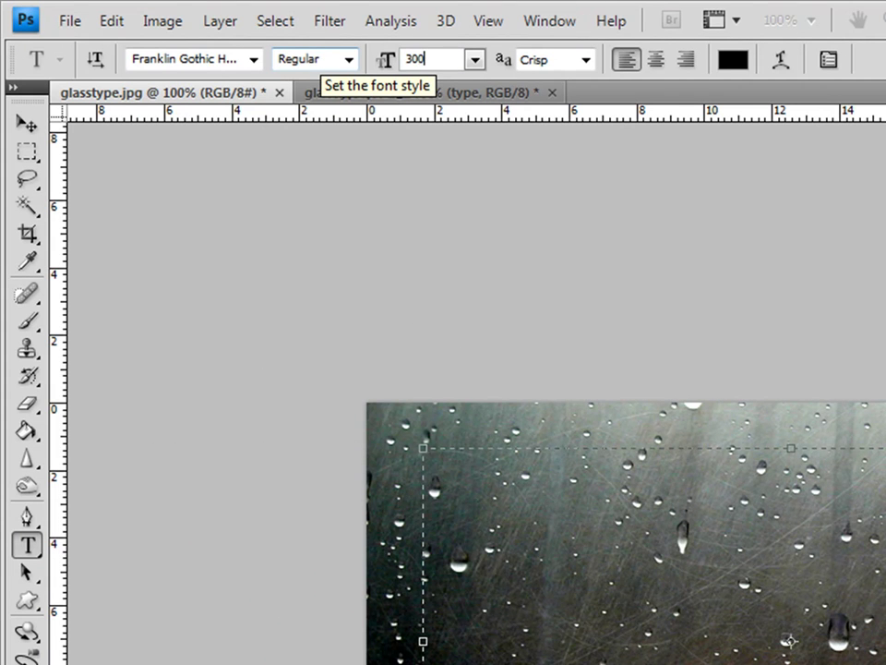
{"action": "left_click", "coordinate": [240, 58]}
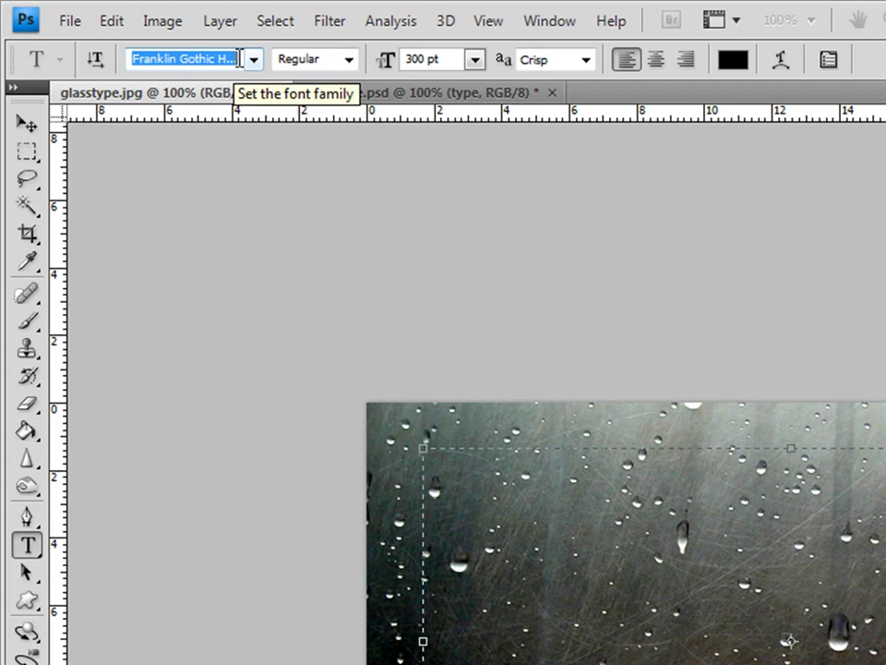
{"action": "left_click", "coordinate": [253, 59]}
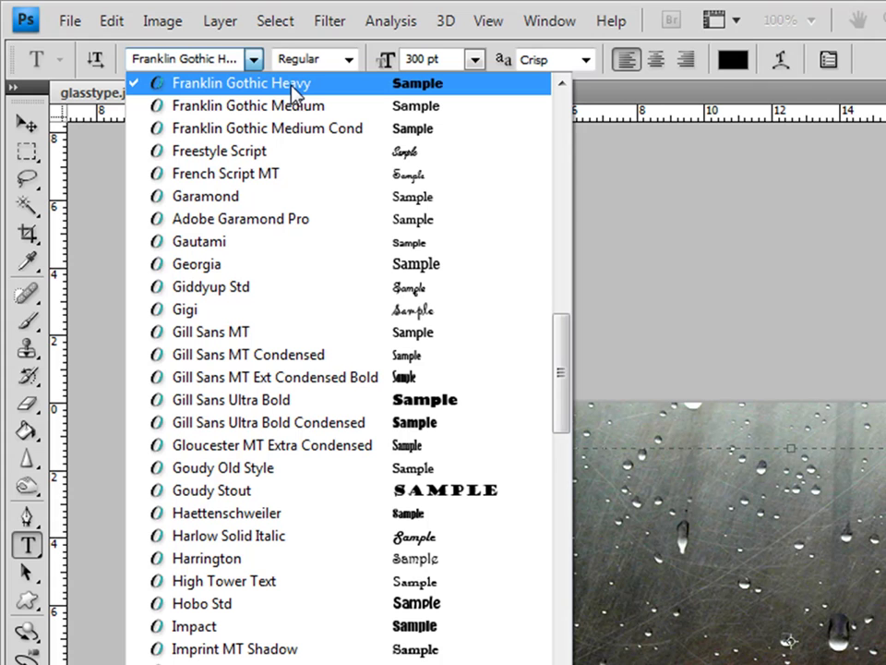
{"action": "left_click", "coordinate": [292, 86]}
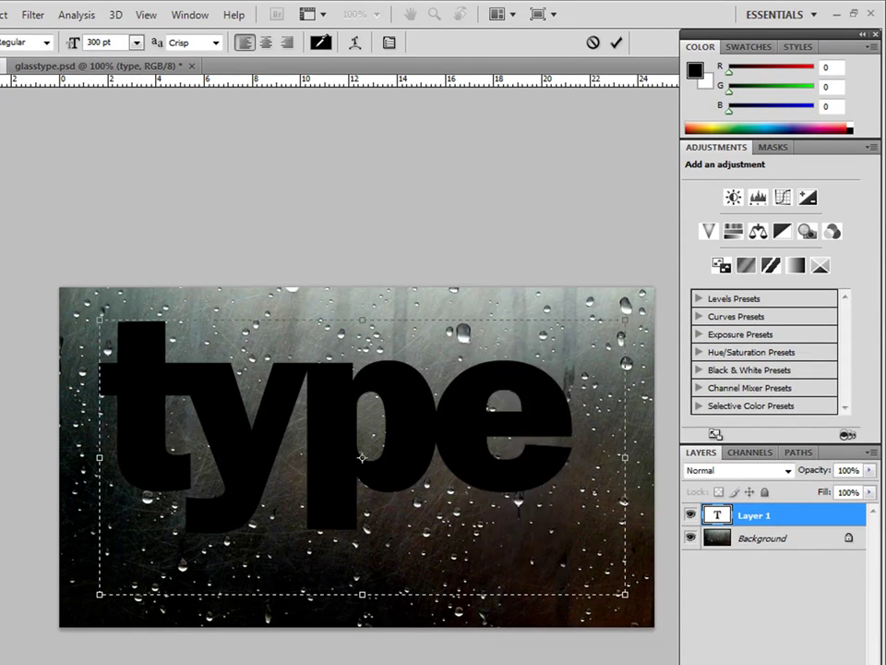
Step: Make the text colour white and commit the word 'type'
{"action": "left_click", "coordinate": [320, 42]}
{"action": "left_click_drag", "start_coordinate": [526, 419], "coordinate": [379, 241]}
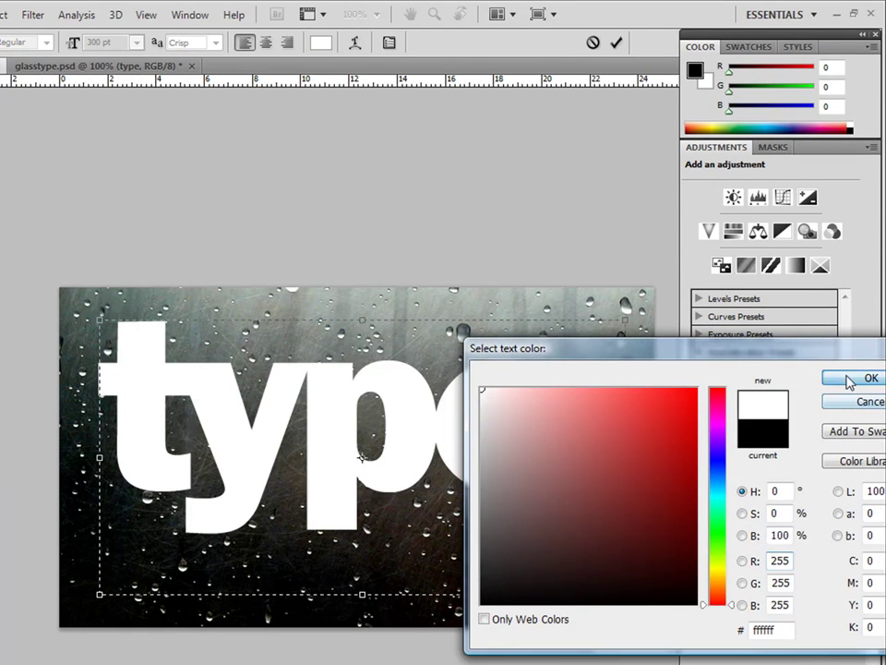
{"action": "left_click", "coordinate": [847, 382]}
{"action": "left_click", "coordinate": [616, 42]}
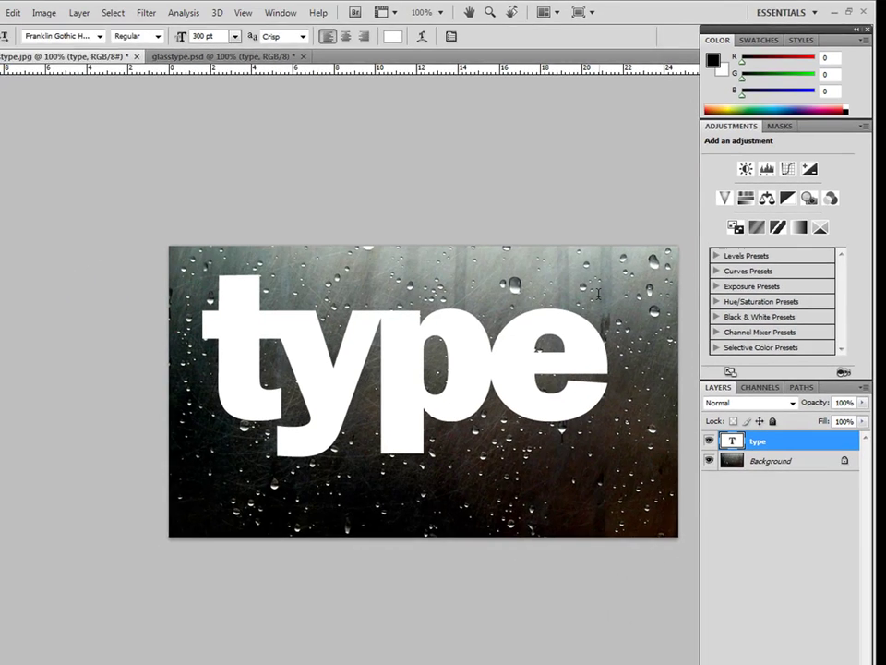
Step: Nudge the 'type' text slightly down and right, then open the type layer's Blending Options
{"action": "left_click", "coordinate": [30, 69]}
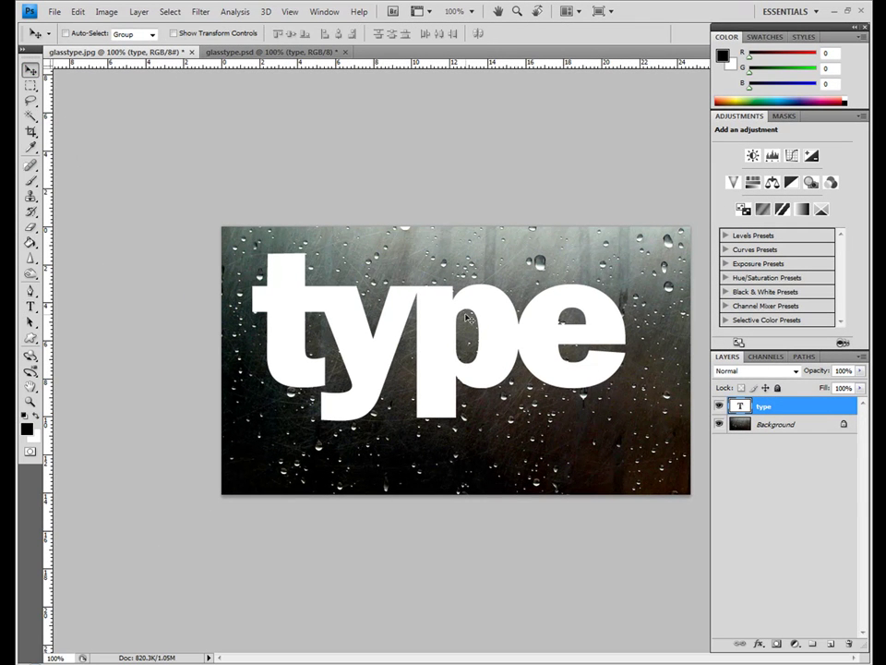
{"action": "left_click_drag", "start_coordinate": [466, 317], "coordinate": [479, 334]}
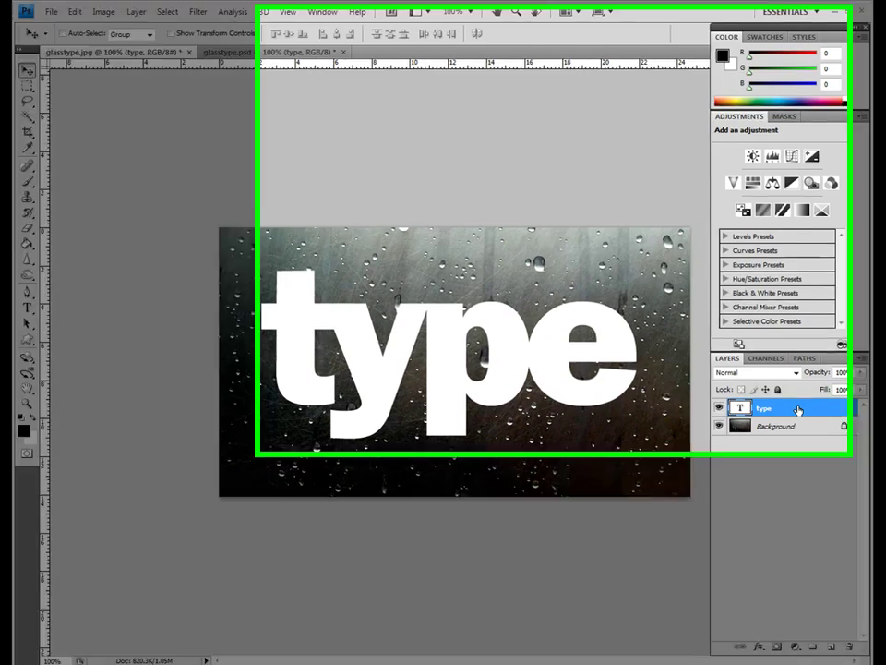
{"action": "right_click", "coordinate": [820, 414]}
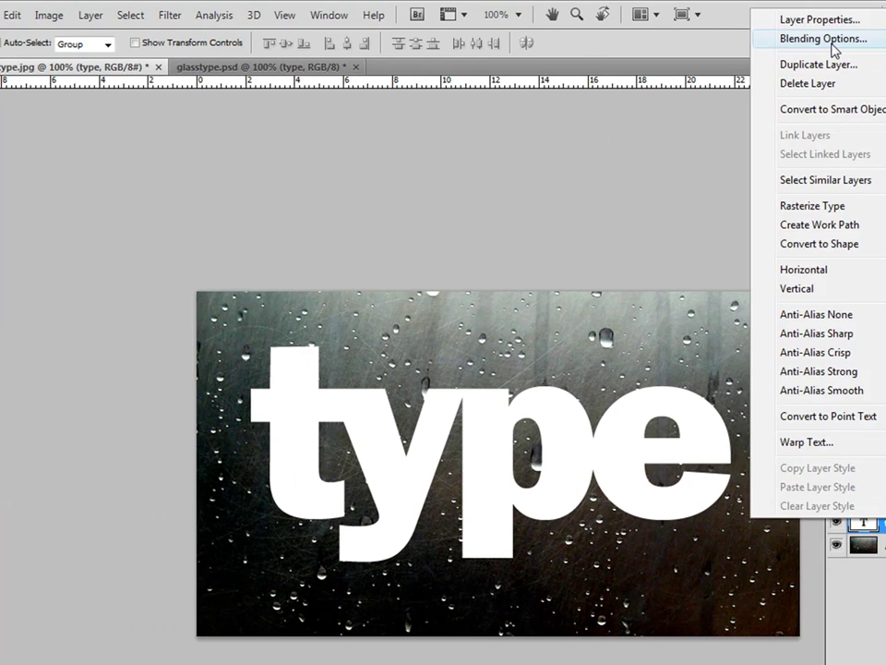
{"action": "left_click", "coordinate": [706, 28]}
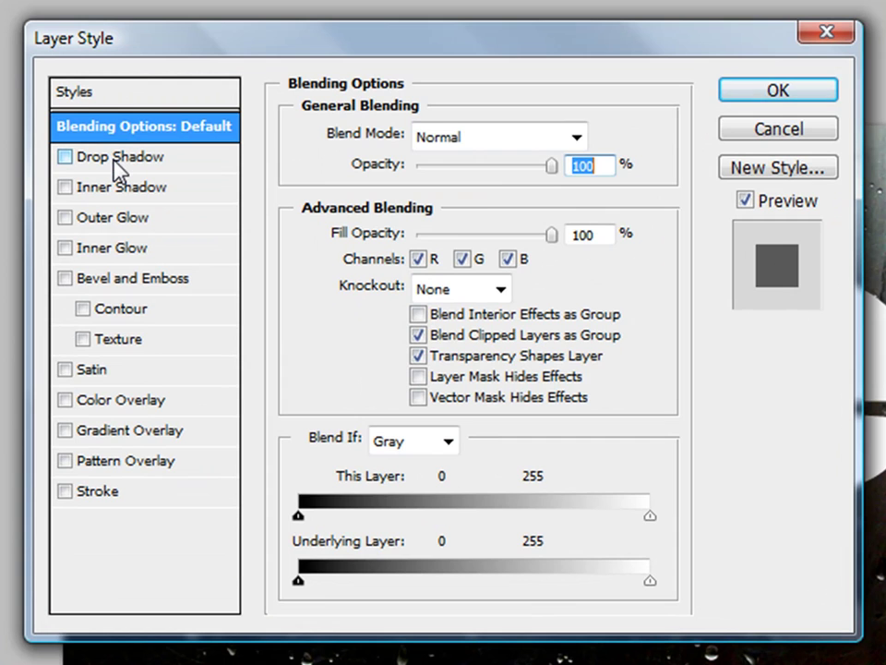
Step: Enable Drop Shadow on the text at 94% opacity and select its size field for editing
{"action": "left_click", "coordinate": [114, 160]}
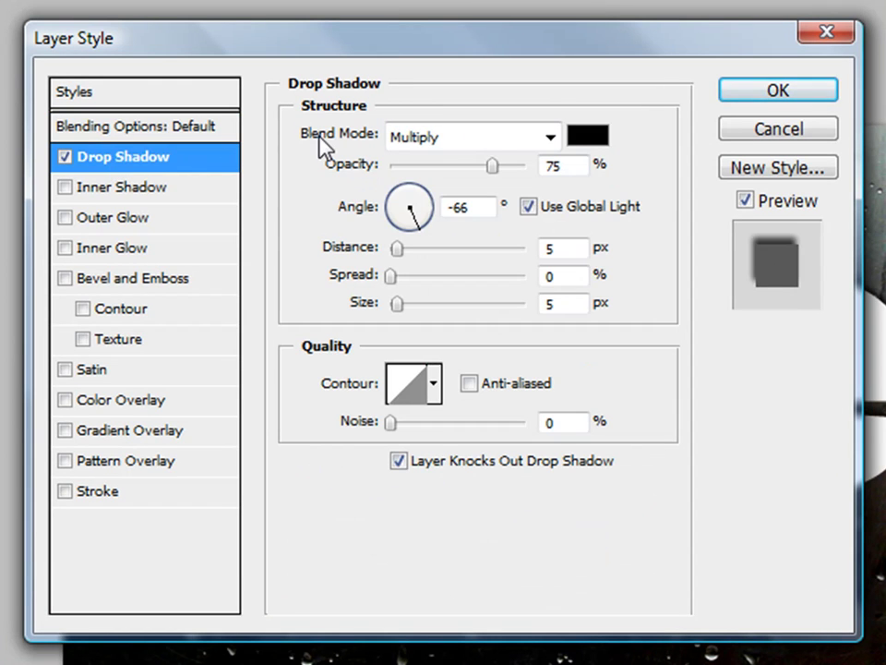
{"action": "double_click", "coordinate": [580, 163]}
{"action": "type", "text": "94"}
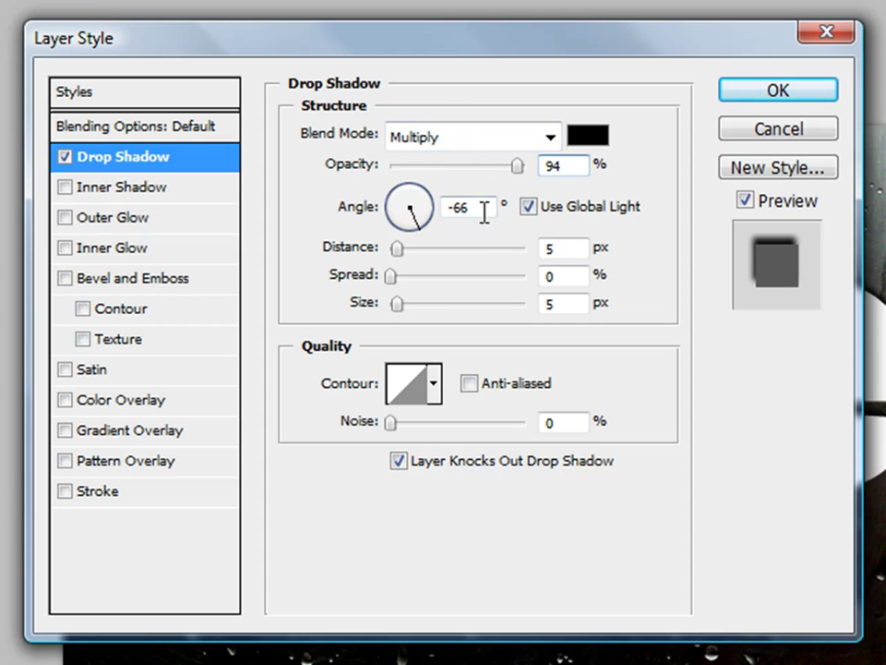
{"action": "double_click", "coordinate": [569, 246]}
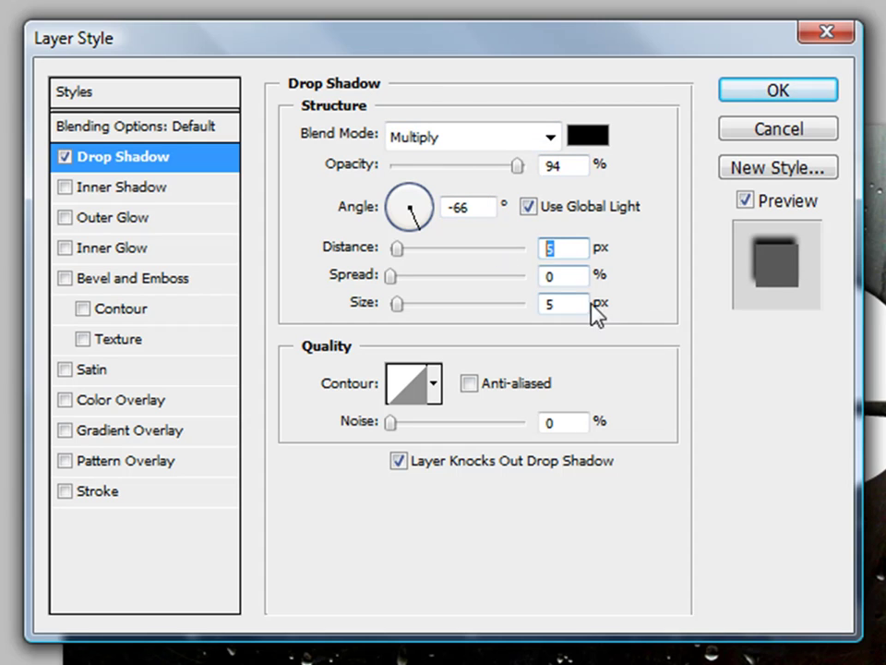
{"action": "double_click", "coordinate": [582, 276]}
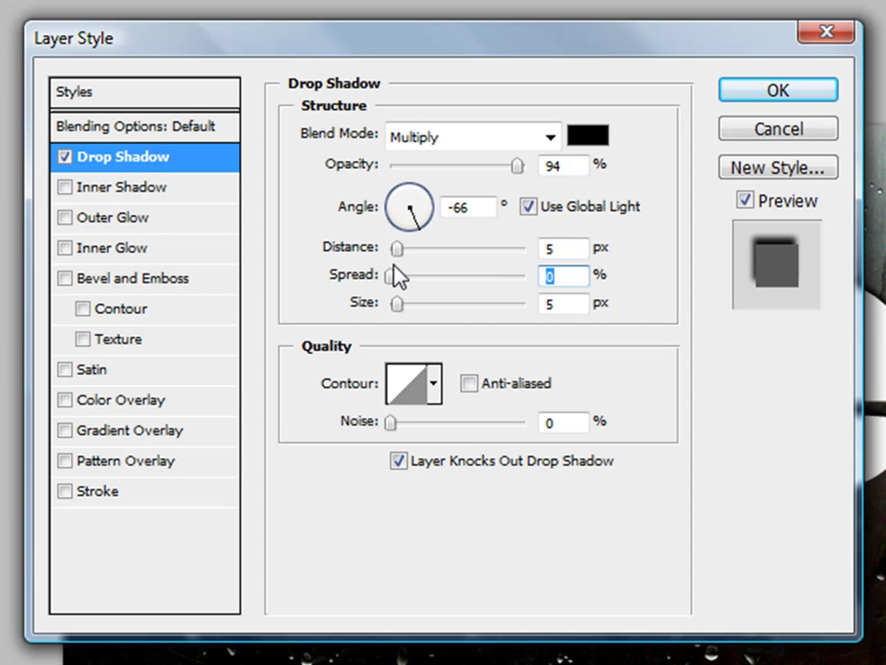
{"action": "double_click", "coordinate": [542, 303]}
Step: Set the drop shadow size to 13 px and add a white, Normal-mode inner shadow
{"action": "type", "text": "13"}
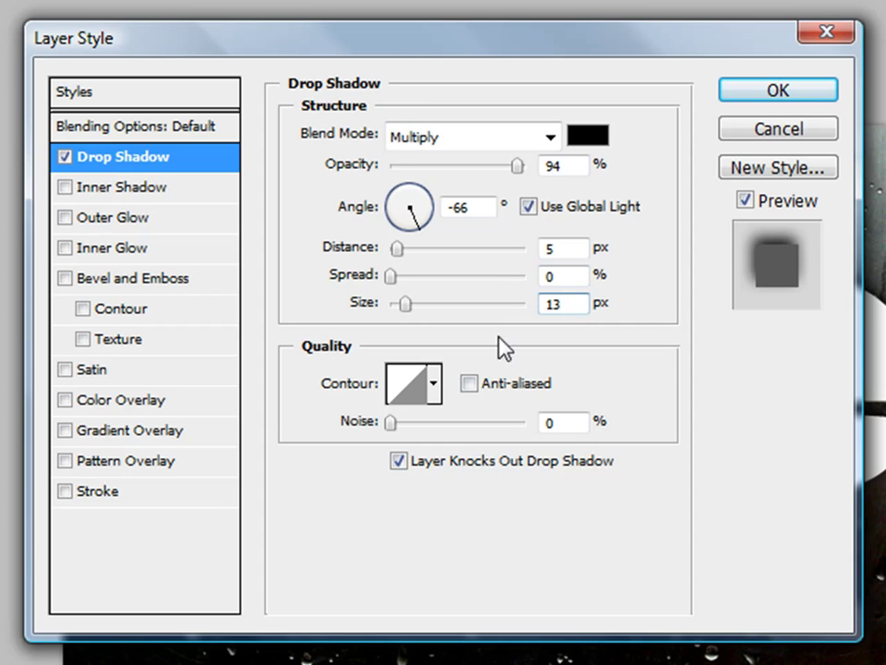
{"action": "left_click", "coordinate": [133, 189]}
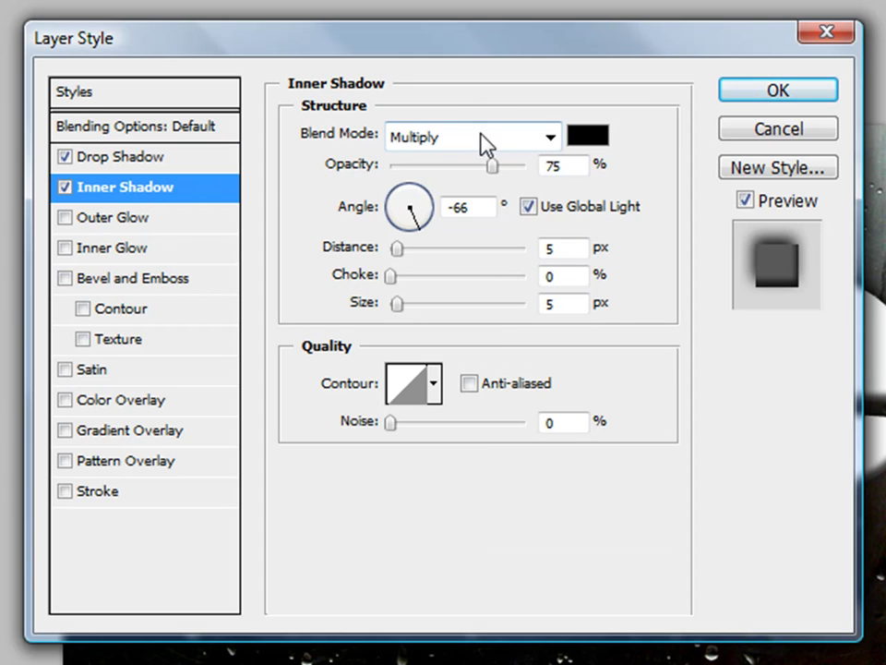
{"action": "left_click", "coordinate": [524, 140]}
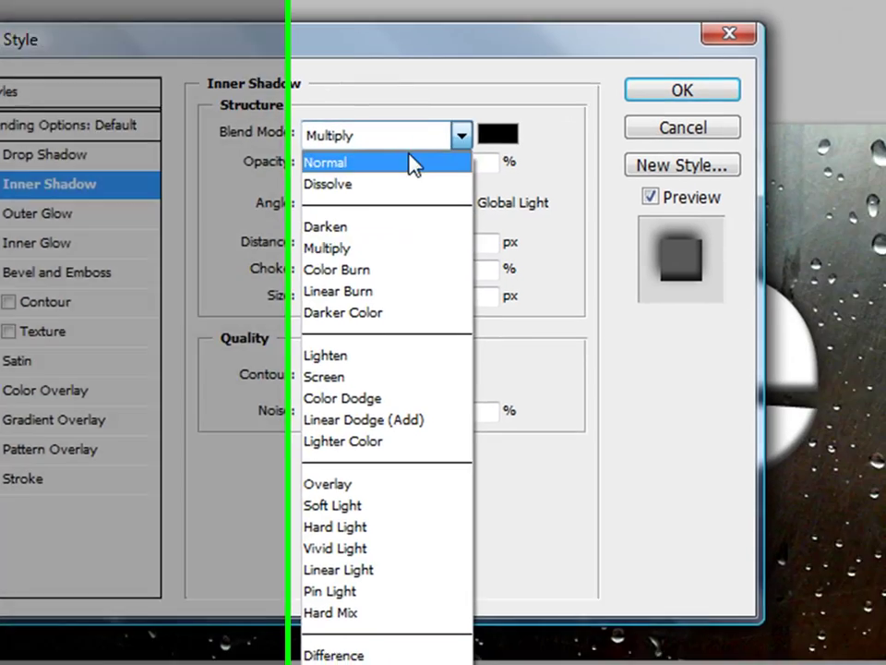
{"action": "left_click", "coordinate": [503, 169]}
{"action": "left_click", "coordinate": [588, 137]}
{"action": "left_click", "coordinate": [747, 291]}
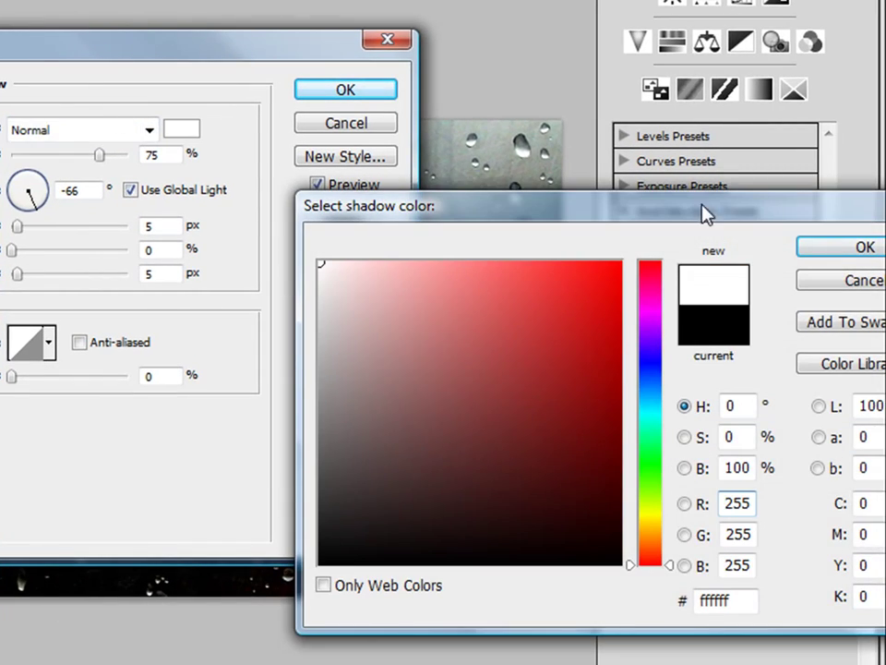
{"action": "left_click", "coordinate": [847, 253]}
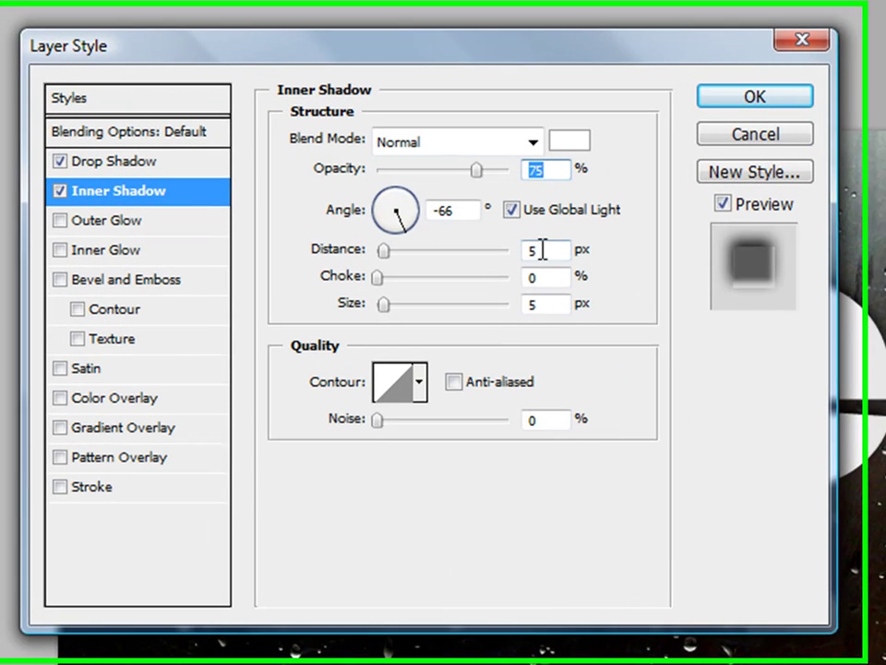
Step: Give the inner shadow 8 px distance, 11% choke and 4 px size
{"action": "double_click", "coordinate": [338, 268]}
{"action": "type", "text": "8"}
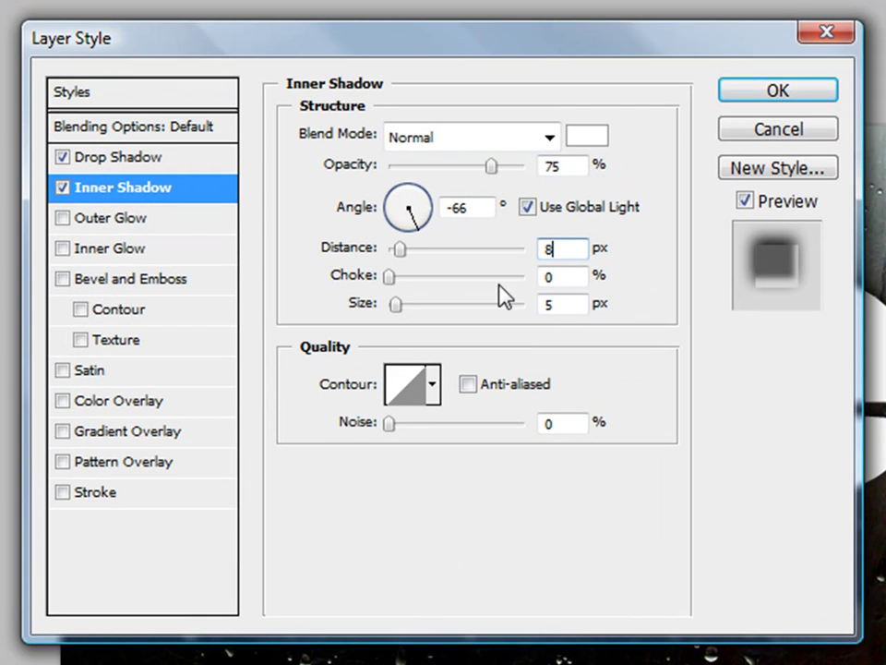
{"action": "double_click", "coordinate": [564, 277]}
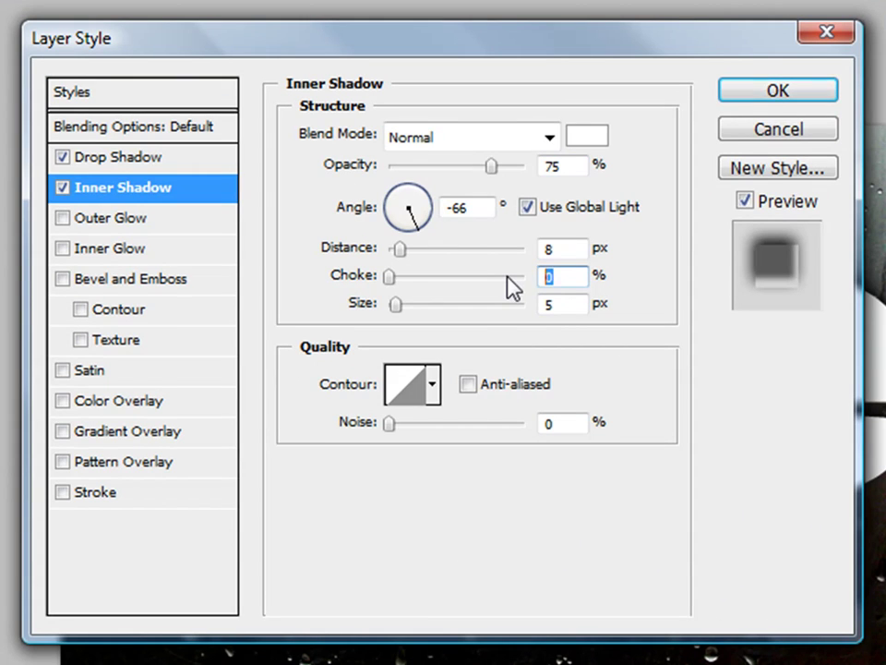
{"action": "type", "text": "11"}
{"action": "double_click", "coordinate": [582, 303]}
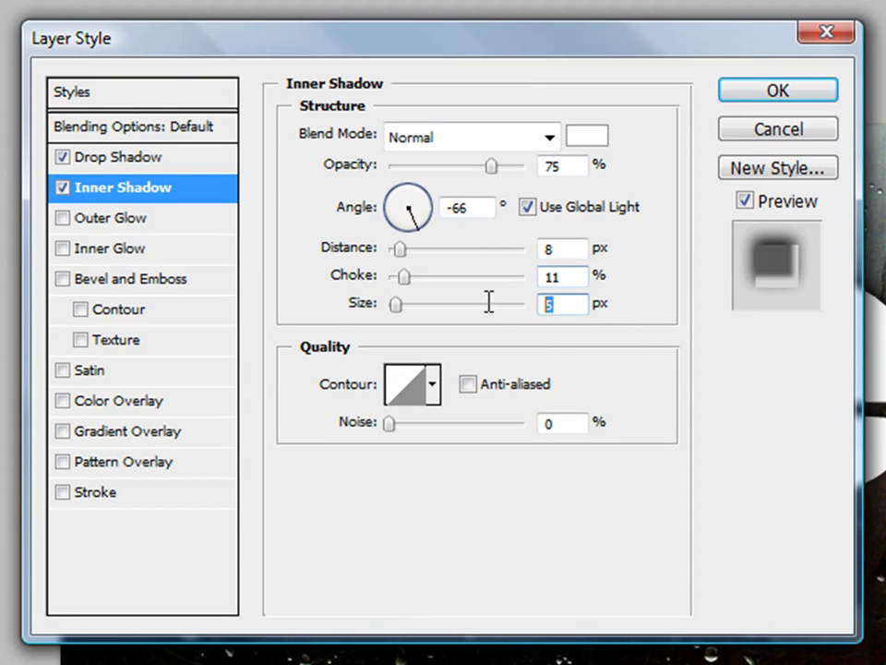
{"action": "type", "text": "4"}
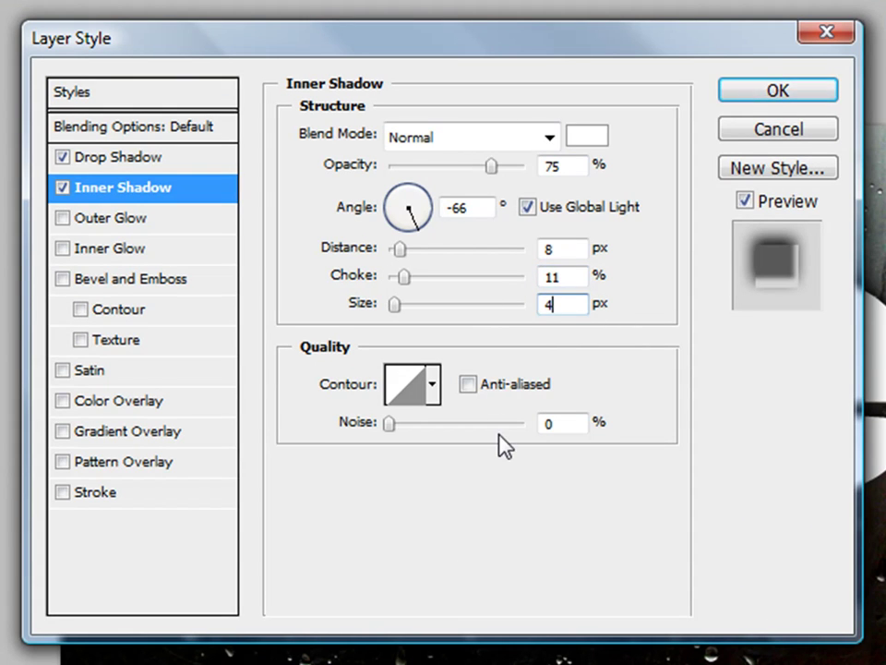
Step: Turn on Inner Glow with the light blue colour bee0ff
{"action": "left_click", "coordinate": [118, 251]}
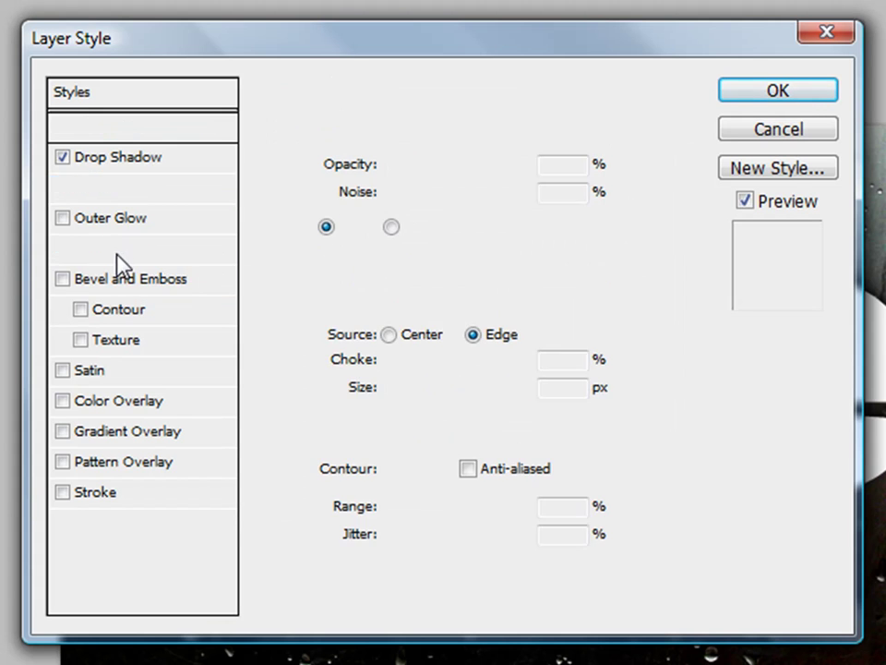
{"action": "left_click", "coordinate": [399, 227]}
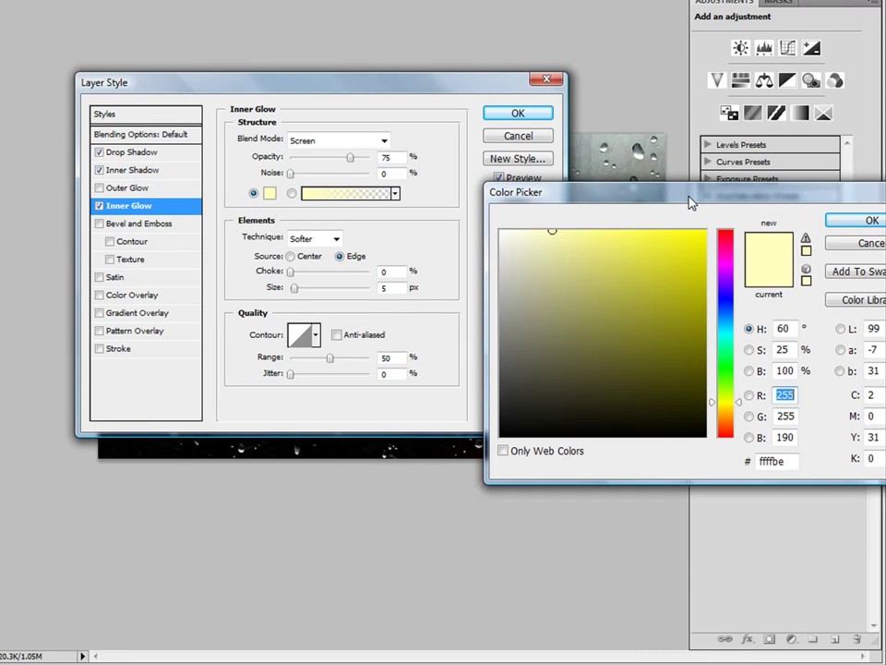
{"action": "left_click_drag", "start_coordinate": [691, 202], "coordinate": [425, 319]}
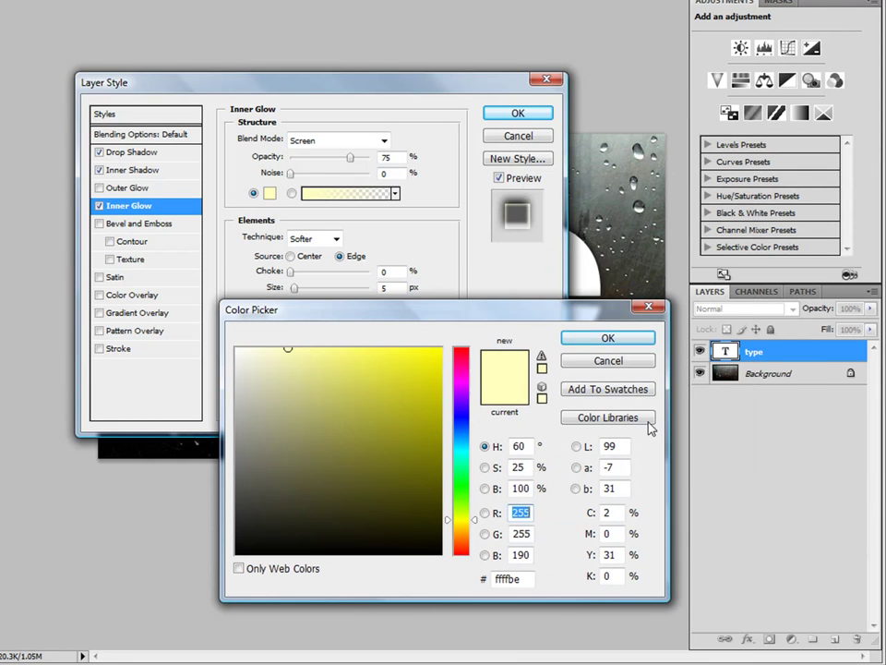
{"action": "left_click", "coordinate": [531, 579]}
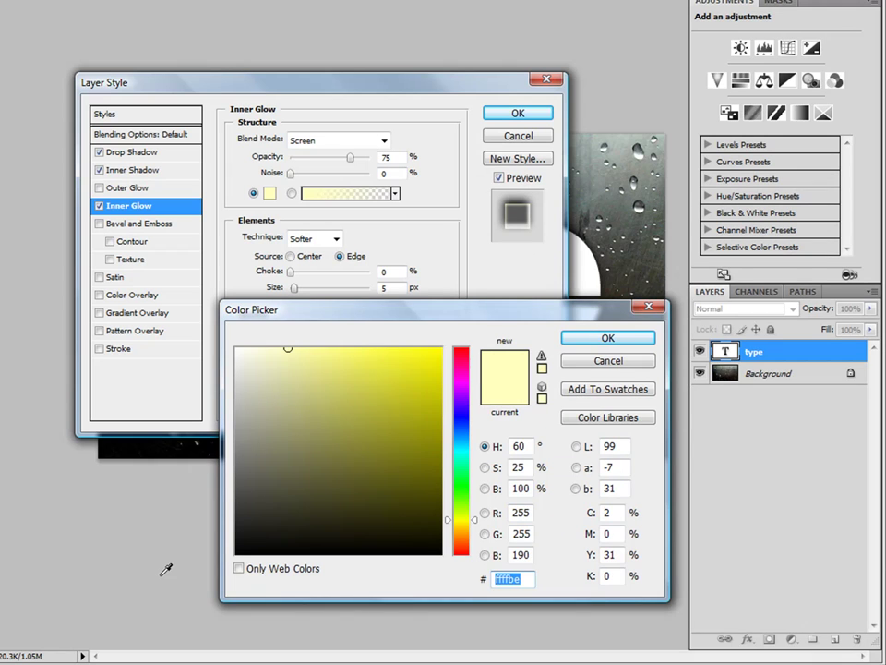
{"action": "type", "text": "b"}
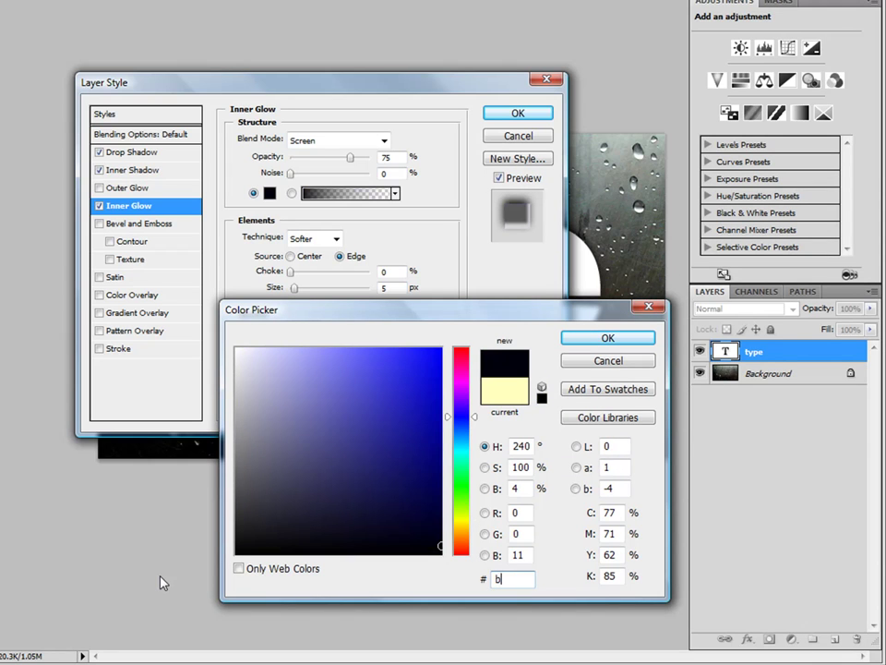
{"action": "type", "text": "ee0ff"}
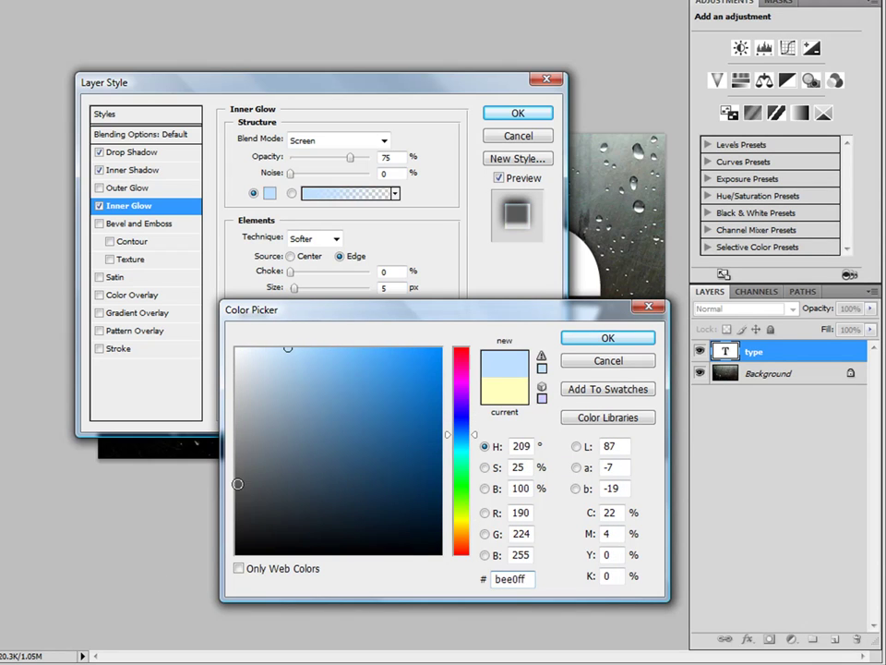
{"action": "left_click", "coordinate": [568, 341]}
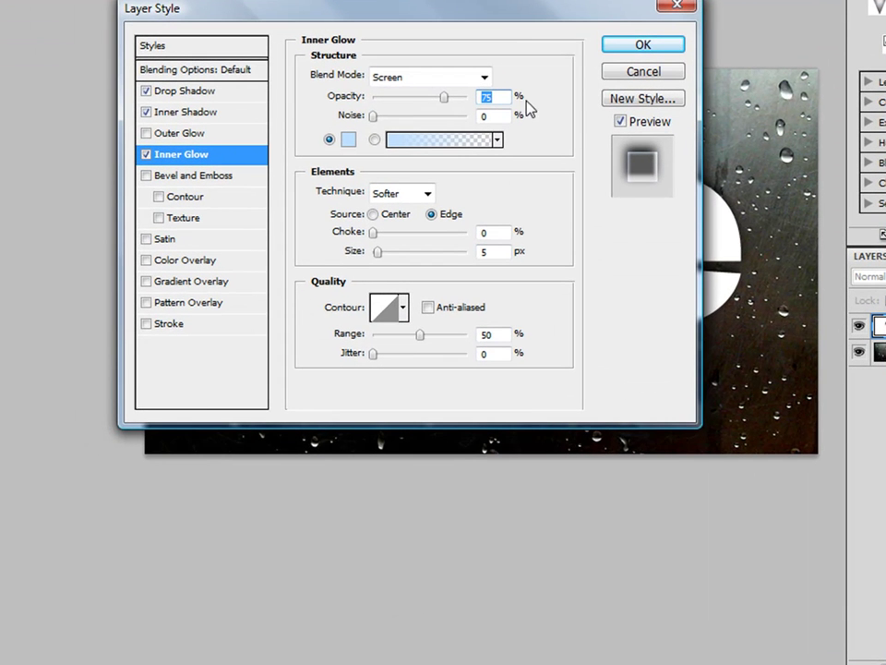
Step: Set the inner glow size to 27 px with an anti-aliased contour
{"action": "left_click", "coordinate": [499, 251]}
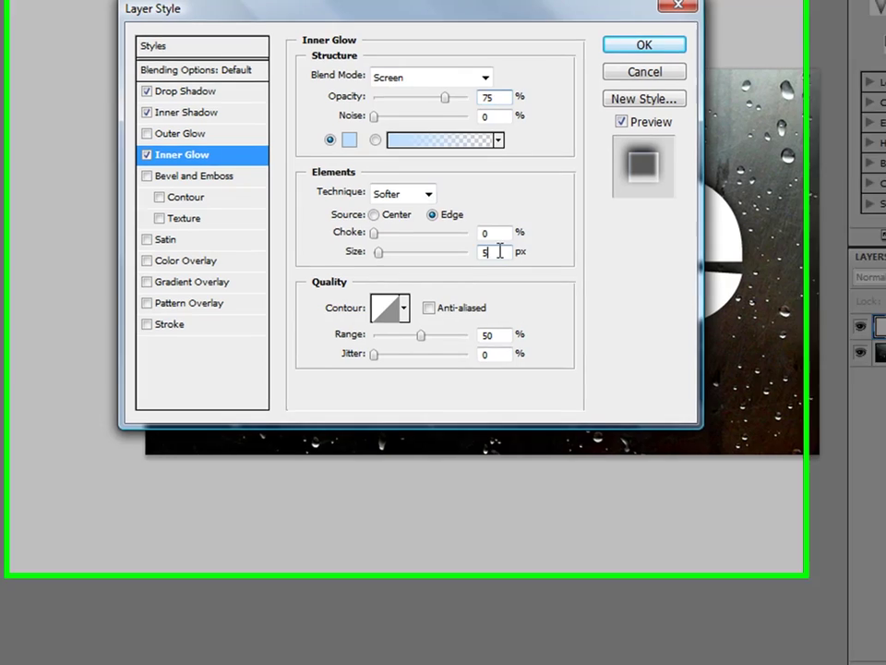
{"action": "double_click", "coordinate": [499, 251]}
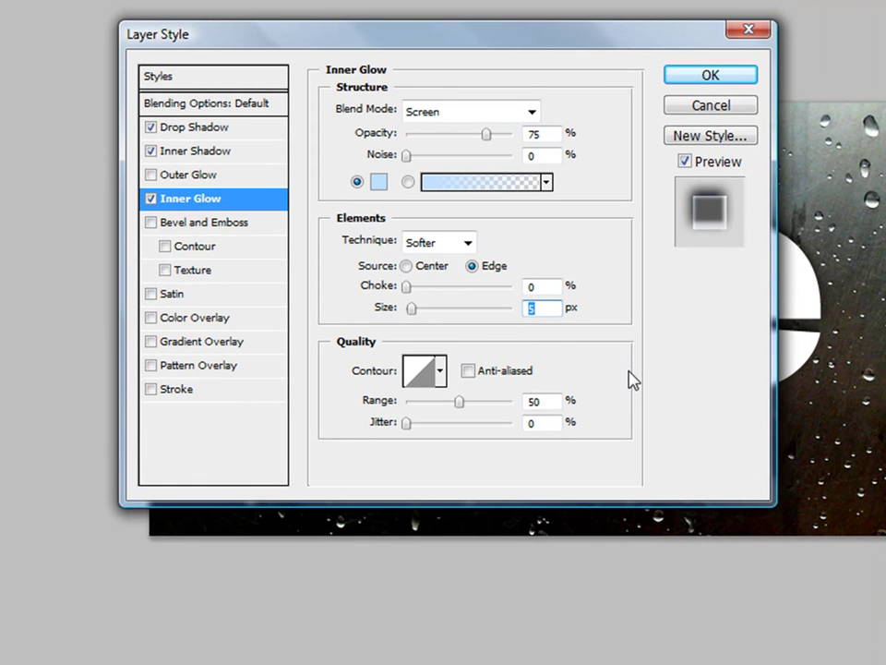
{"action": "type", "text": "27"}
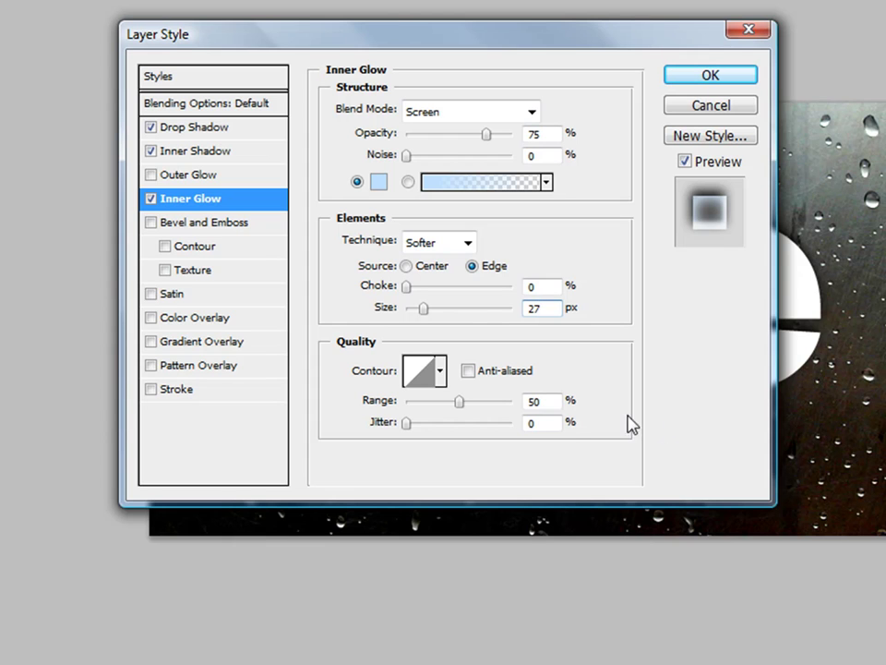
{"action": "left_click", "coordinate": [468, 371]}
Step: Add Bevel and Emboss to the type with size 4 and soften 2
{"action": "left_click", "coordinate": [171, 225]}
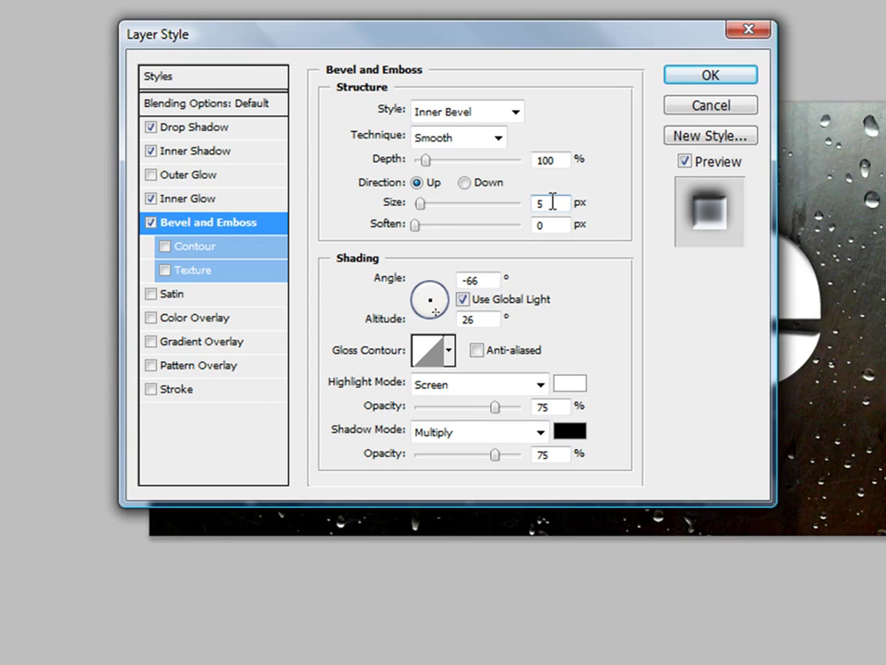
{"action": "left_click_drag", "start_coordinate": [556, 202], "coordinate": [509, 196]}
{"action": "type", "text": "4"}
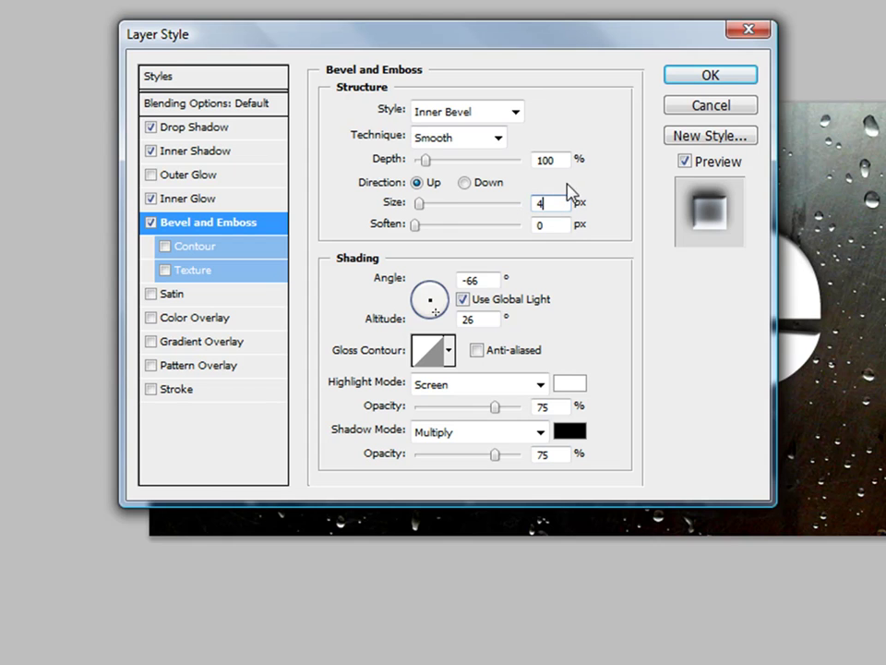
{"action": "left_click_drag", "start_coordinate": [558, 225], "coordinate": [514, 230]}
{"action": "type", "text": "2"}
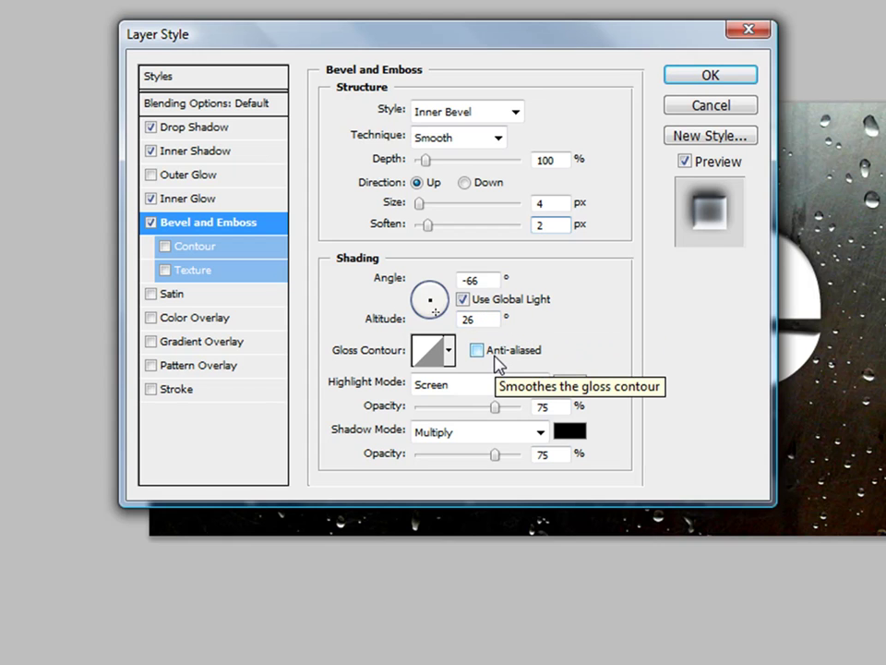
Step: Give the bevel an anti-aliased Rolling Slope - Descending gloss contour
{"action": "left_click", "coordinate": [495, 357]}
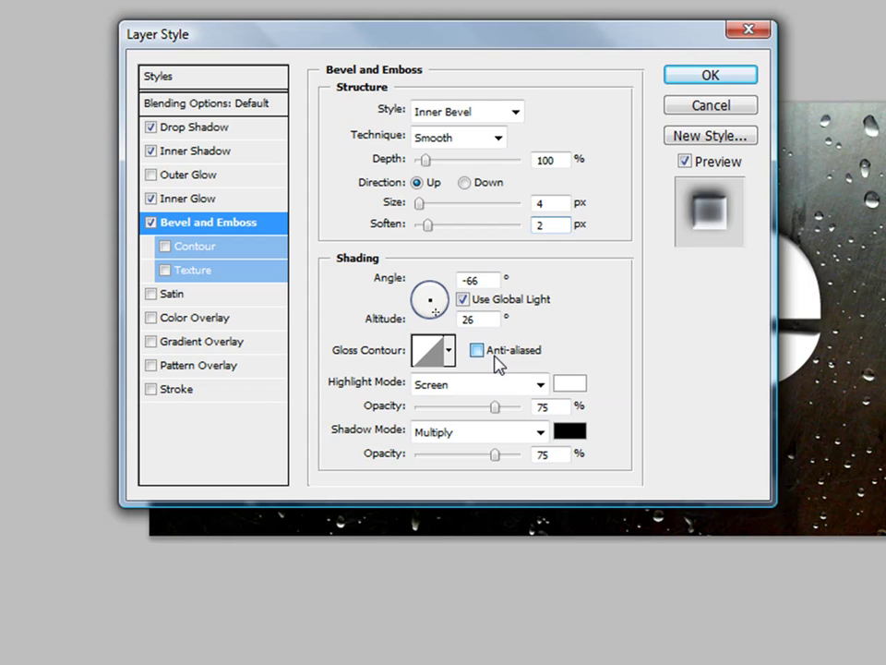
{"action": "left_click", "coordinate": [450, 351]}
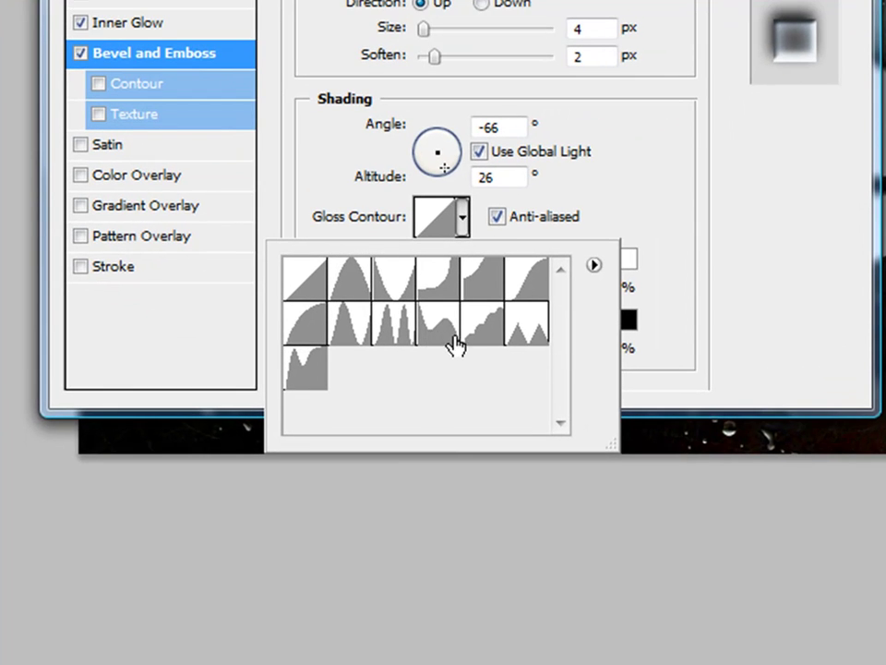
{"action": "left_click", "coordinate": [441, 331]}
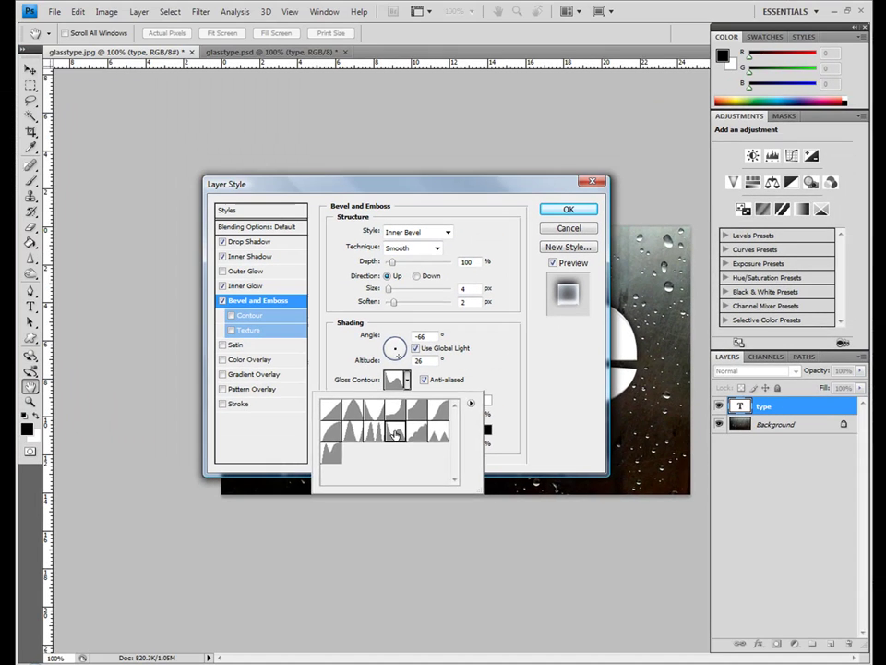
{"action": "left_click", "coordinate": [396, 379]}
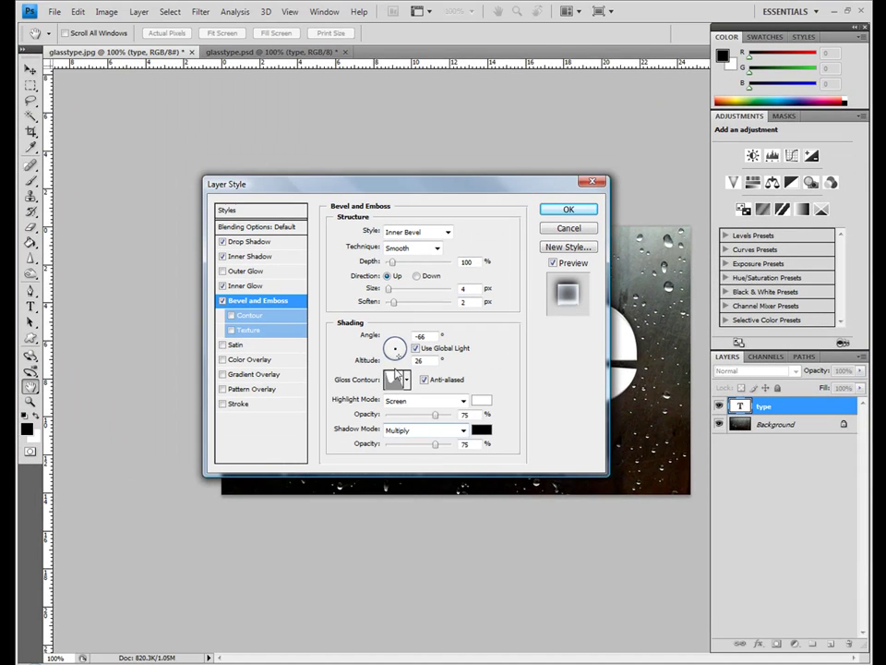
{"action": "left_click", "coordinate": [396, 379]}
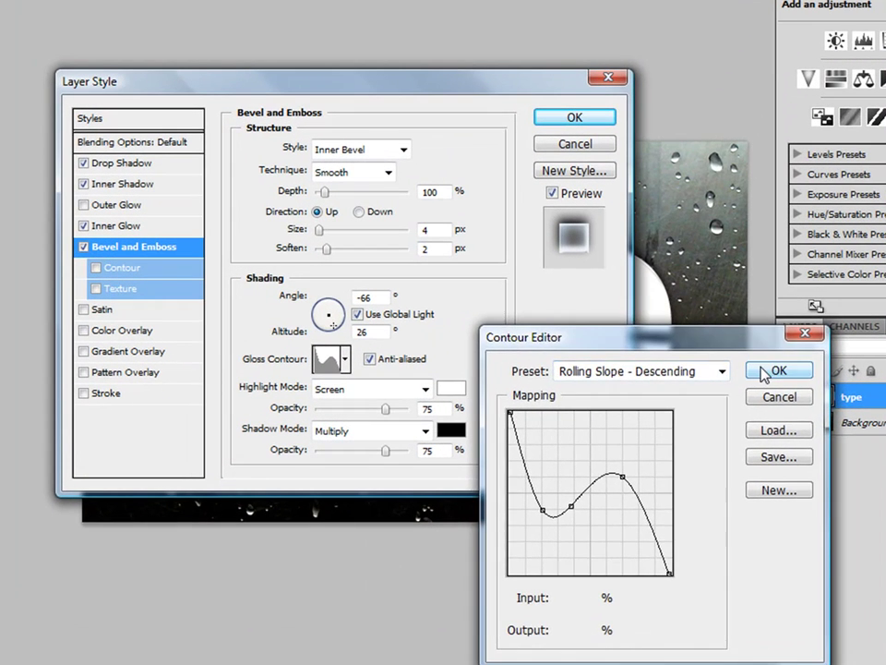
{"action": "left_click", "coordinate": [712, 386]}
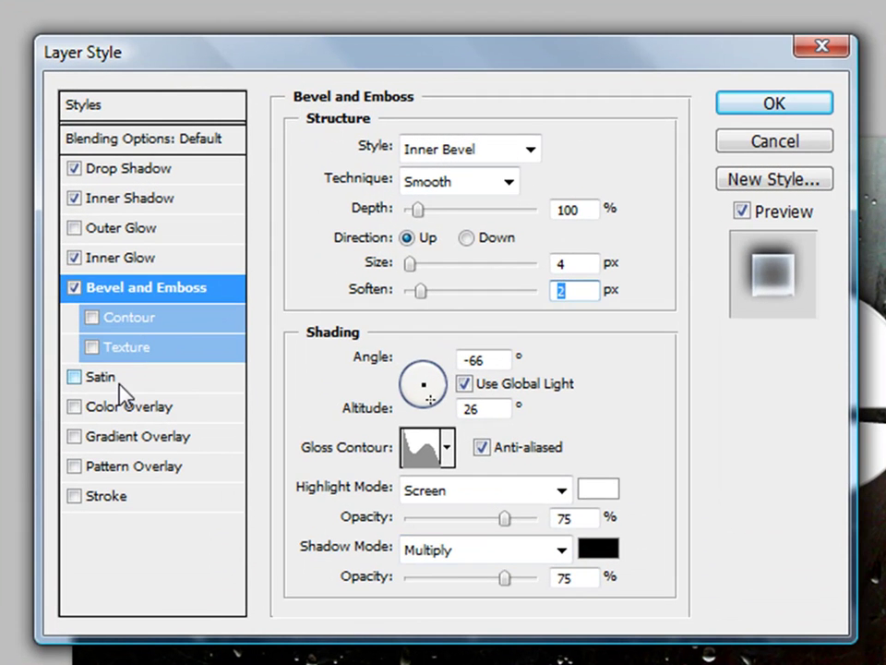
Step: Add a Multiply satin effect coloured dark blue 006fce
{"action": "left_click", "coordinate": [119, 383]}
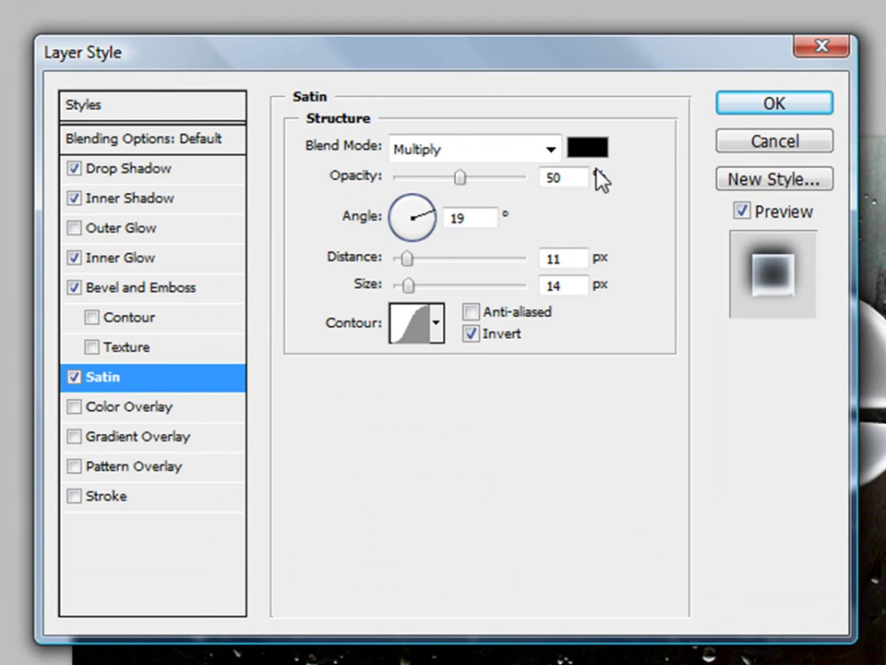
{"action": "left_click", "coordinate": [533, 152]}
{"action": "left_click", "coordinate": [532, 151]}
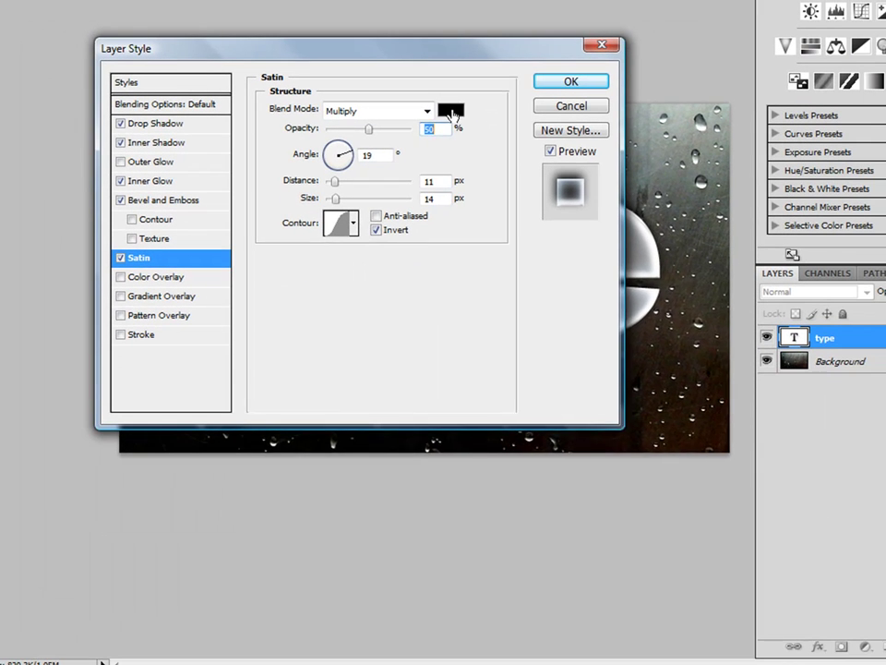
{"action": "left_click", "coordinate": [510, 126]}
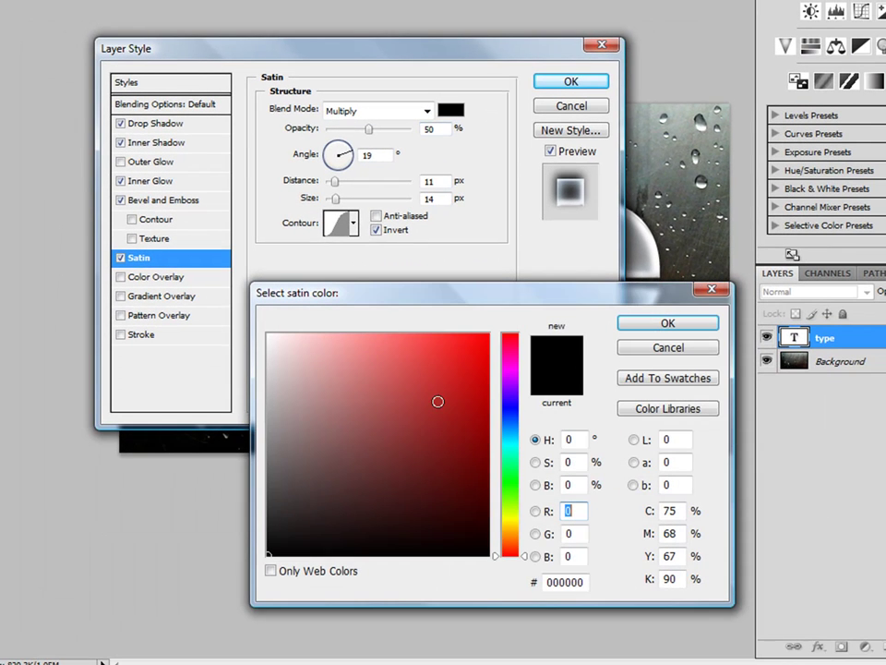
{"action": "left_click", "coordinate": [581, 583]}
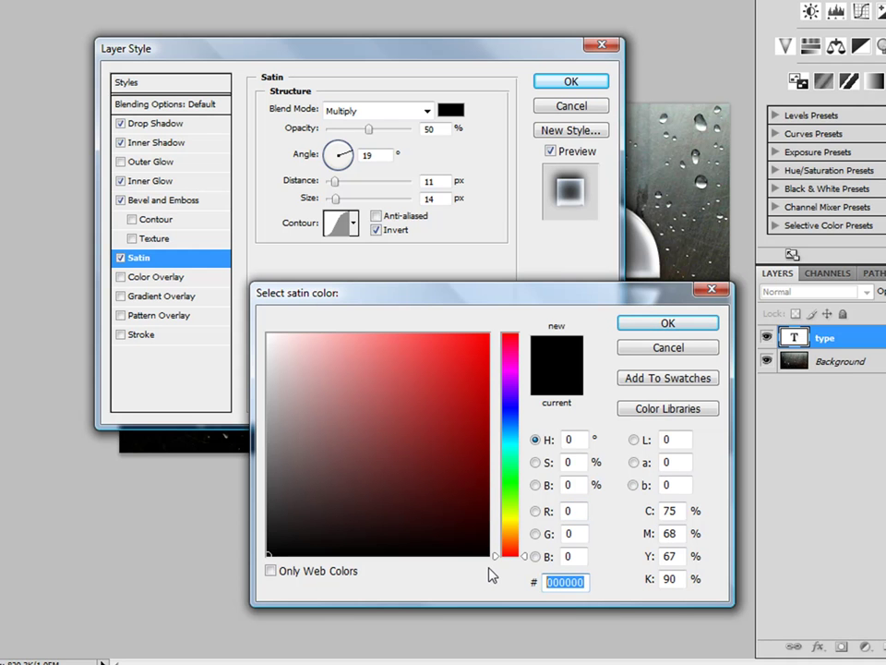
{"action": "type", "text": "006"}
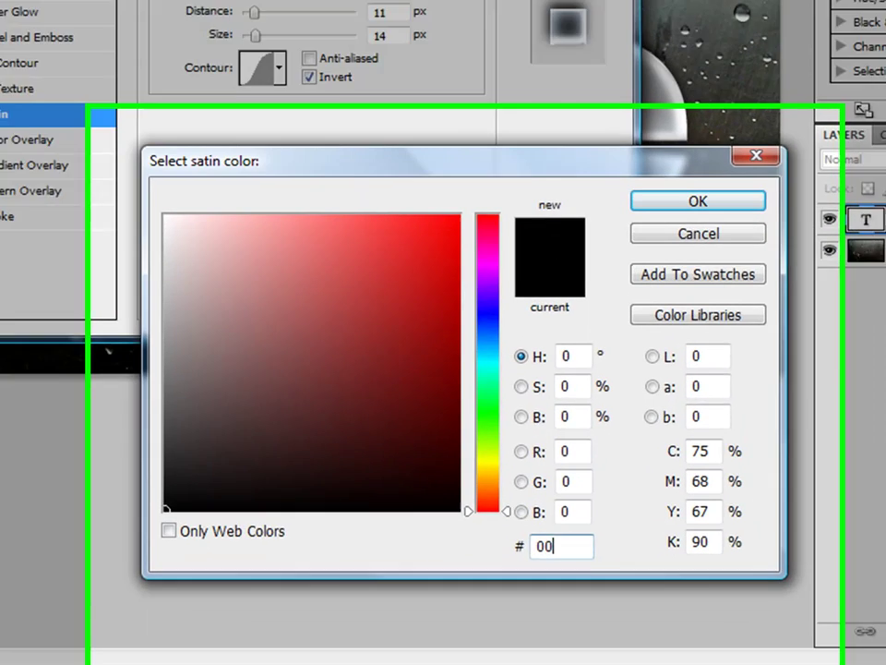
{"action": "type", "text": "fce"}
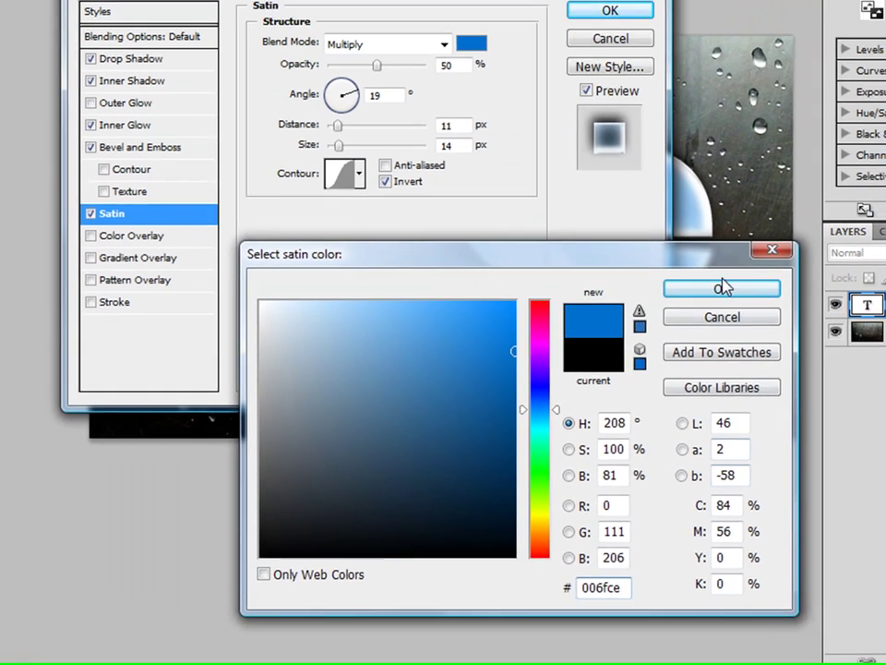
{"action": "left_click", "coordinate": [720, 143]}
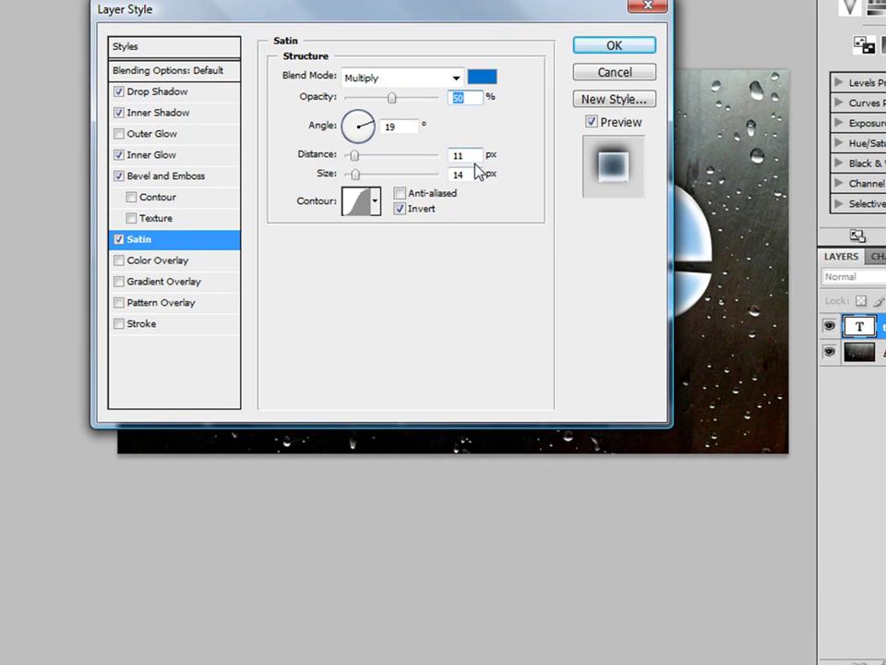
Step: Set the satin distance to 34 px and size to 65 px
{"action": "double_click", "coordinate": [466, 155]}
{"action": "type", "text": "34"}
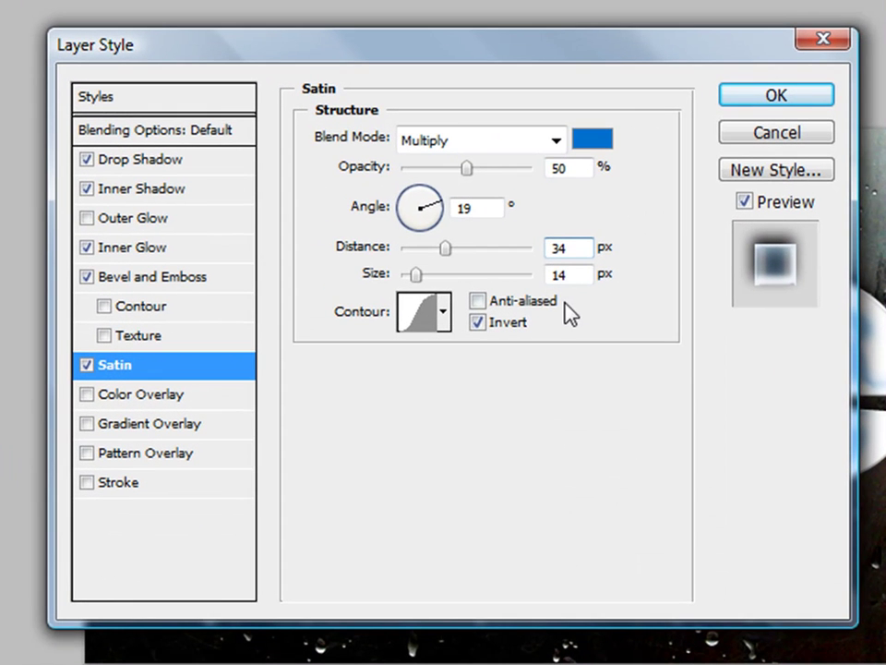
{"action": "double_click", "coordinate": [581, 274]}
{"action": "type", "text": "65"}
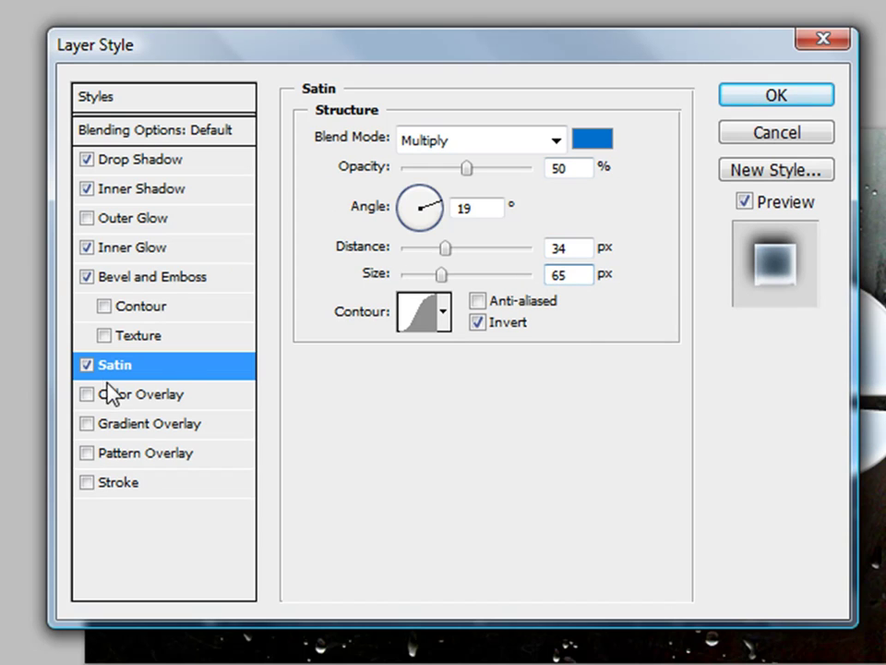
Step: Add a 2 px stroke in Soft Light blend mode at 53% opacity
{"action": "left_click", "coordinate": [121, 488]}
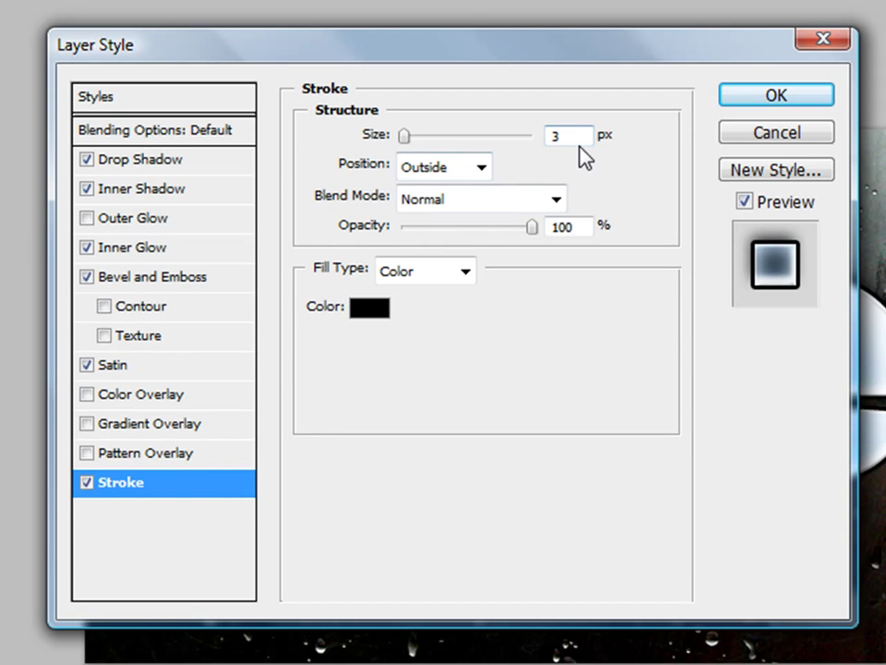
{"action": "double_click", "coordinate": [558, 137]}
{"action": "type", "text": "2"}
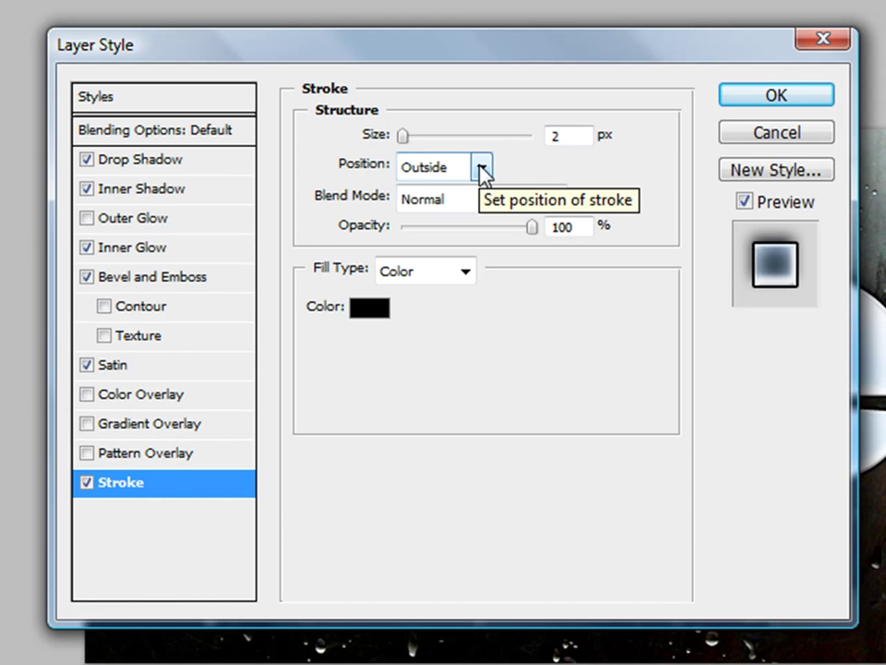
{"action": "left_click", "coordinate": [485, 199]}
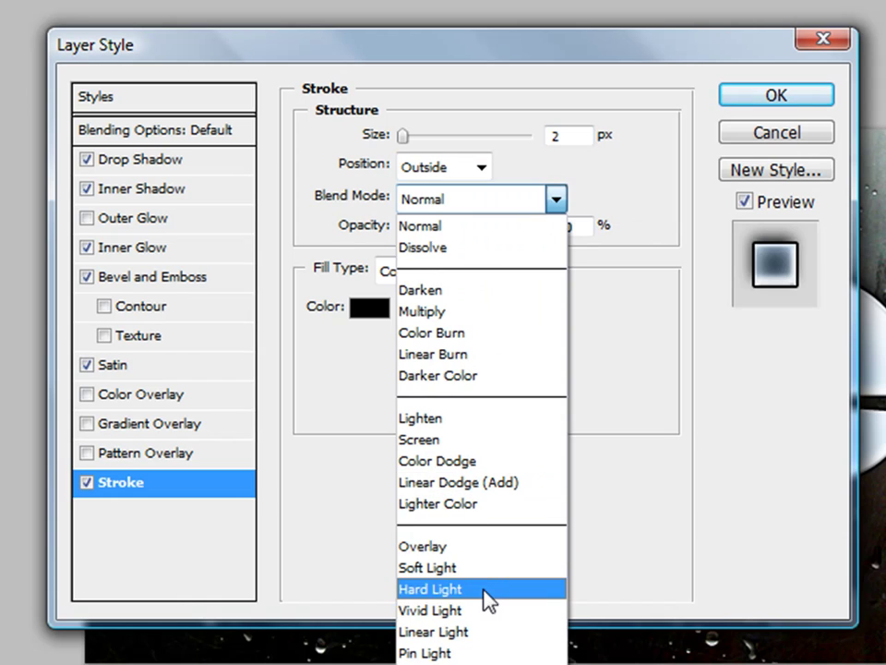
{"action": "left_click", "coordinate": [479, 567]}
{"action": "double_click", "coordinate": [582, 225]}
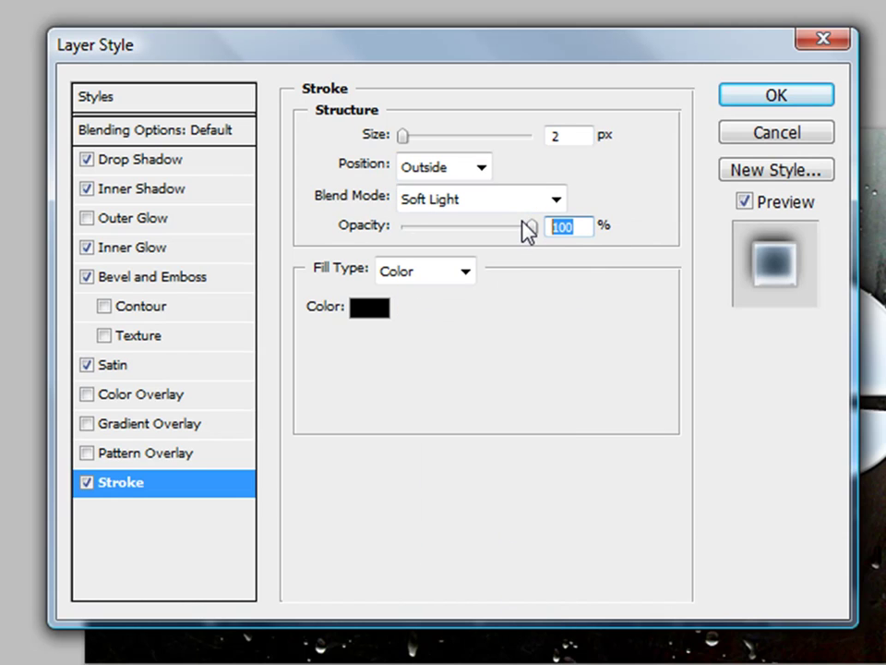
{"action": "type", "text": "53"}
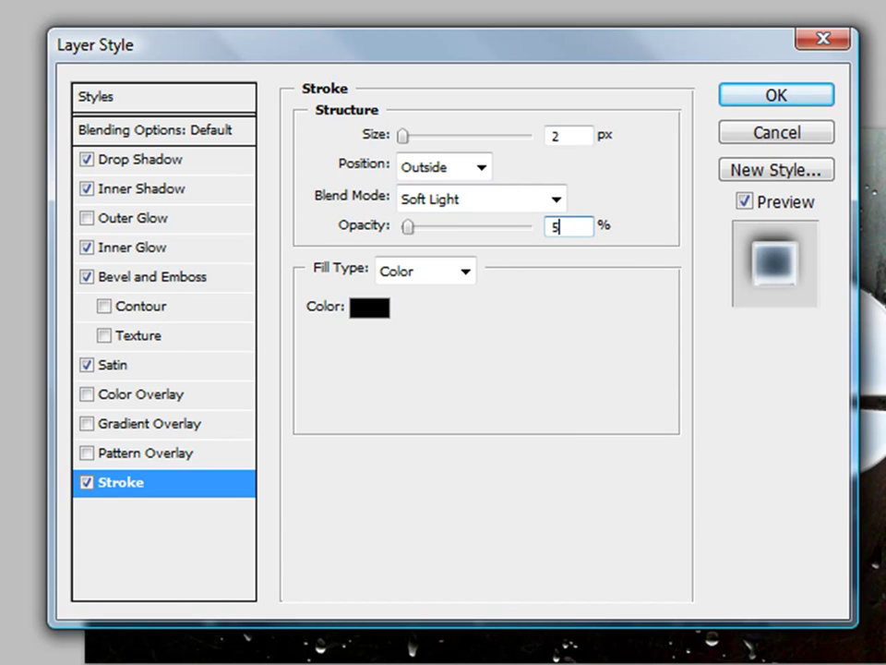
Step: Fill the stroke with a black-to-white gradient
{"action": "left_click", "coordinate": [444, 277]}
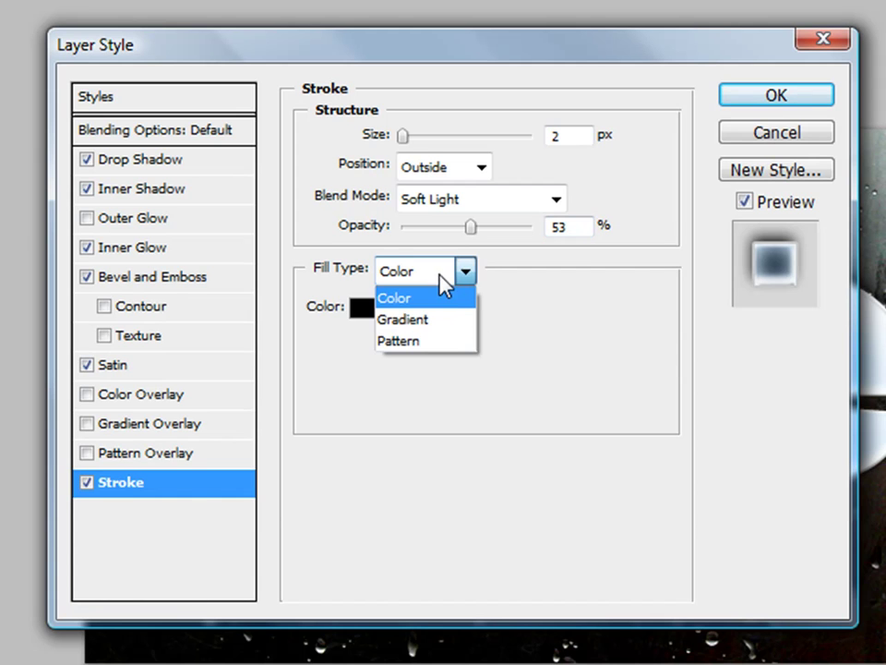
{"action": "left_click", "coordinate": [451, 320]}
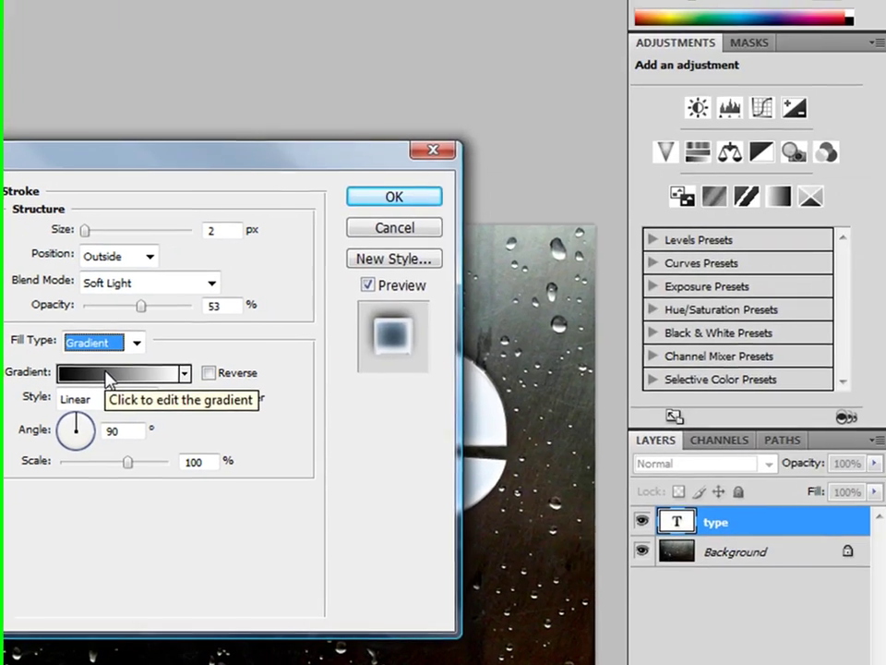
{"action": "left_click", "coordinate": [430, 314]}
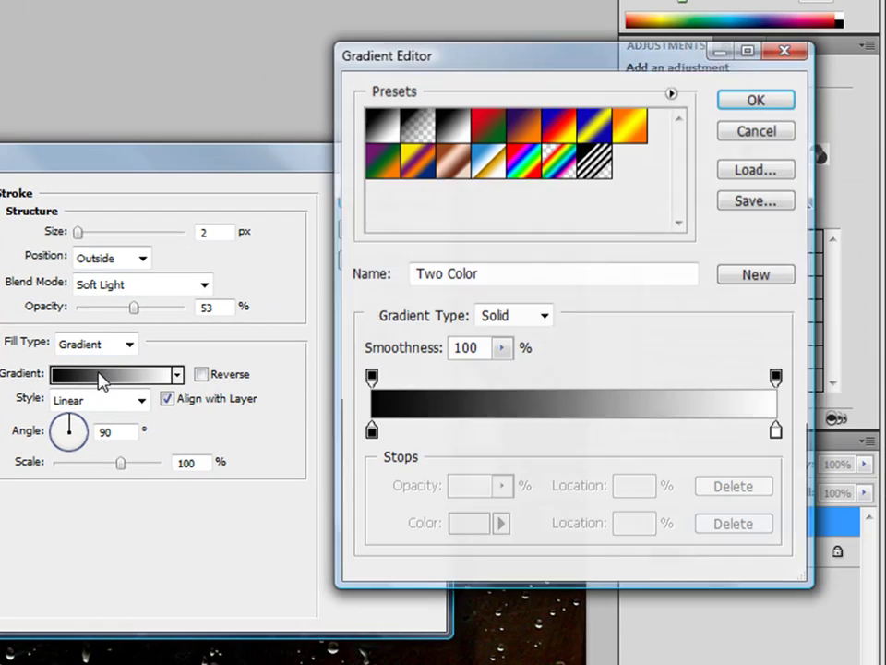
{"action": "left_click", "coordinate": [767, 105]}
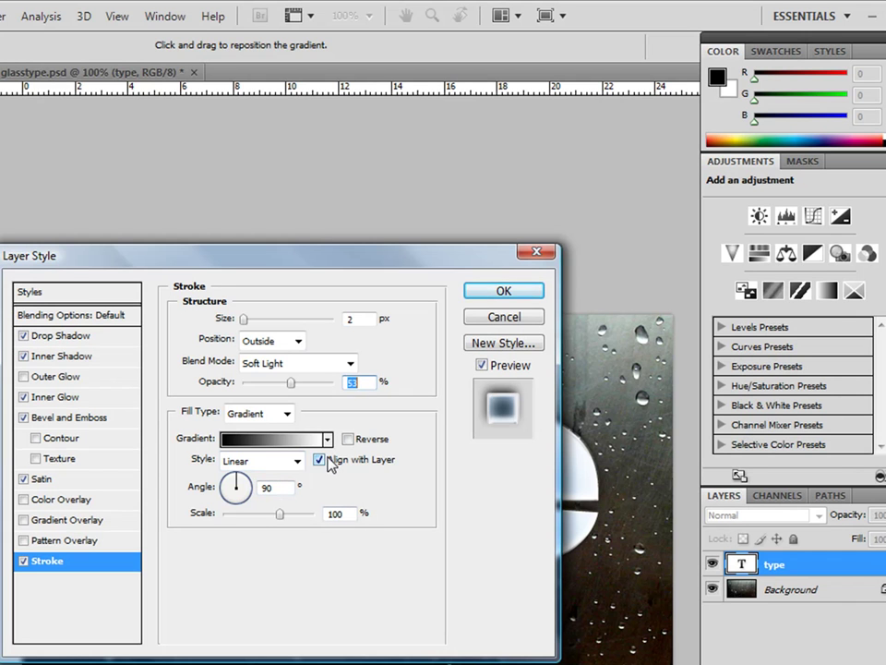
Step: Apply the six layer effects and drag the type layer's Fill down to 0%
{"action": "left_click", "coordinate": [539, 293]}
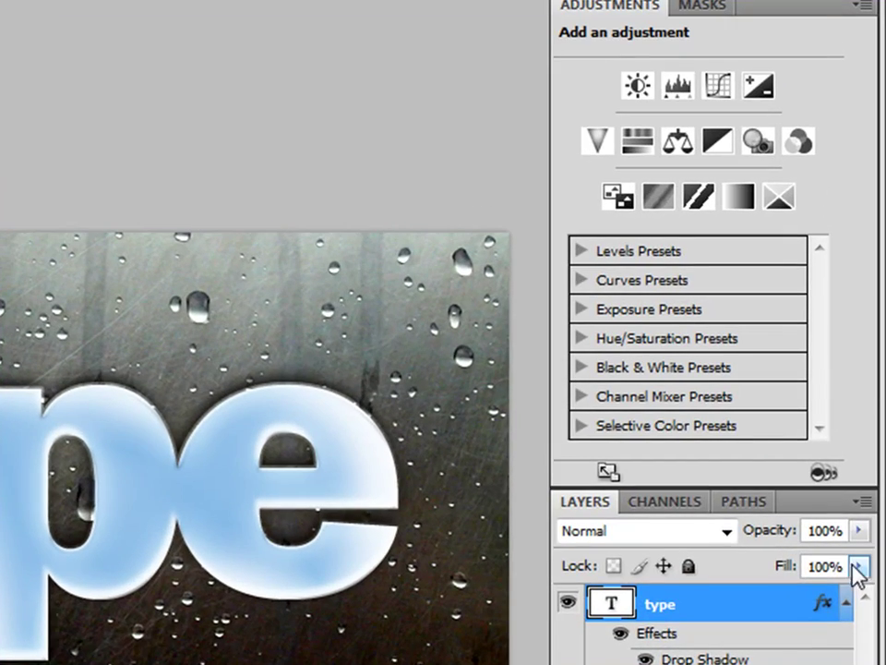
{"action": "left_click", "coordinate": [858, 567]}
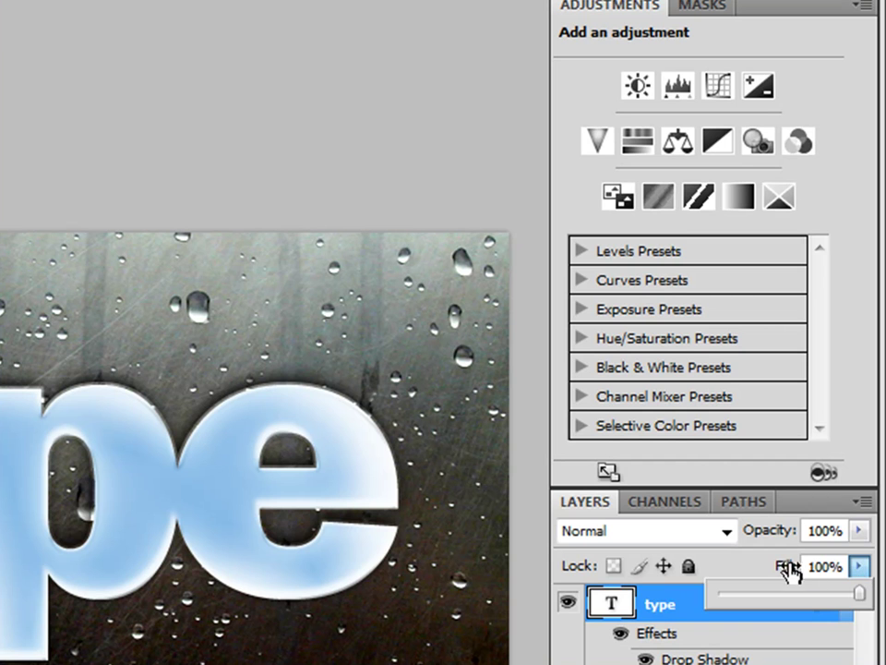
{"action": "left_click_drag", "start_coordinate": [861, 596], "coordinate": [720, 596]}
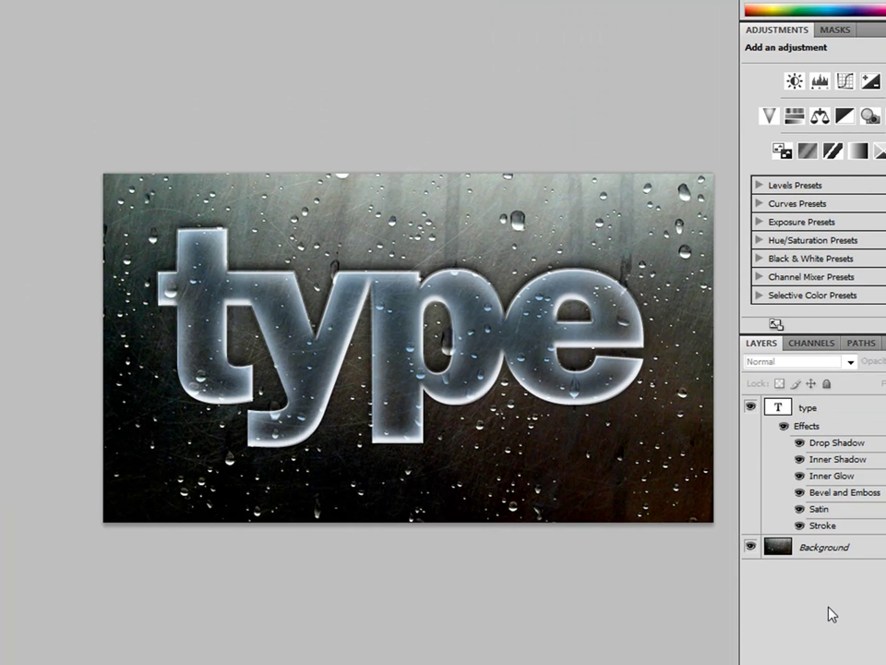
Step: Colorize the Background via Hue/Saturation (Ctrl+U) with Hue 202, Saturation 68, Lightness +10
{"action": "left_click", "coordinate": [818, 550]}
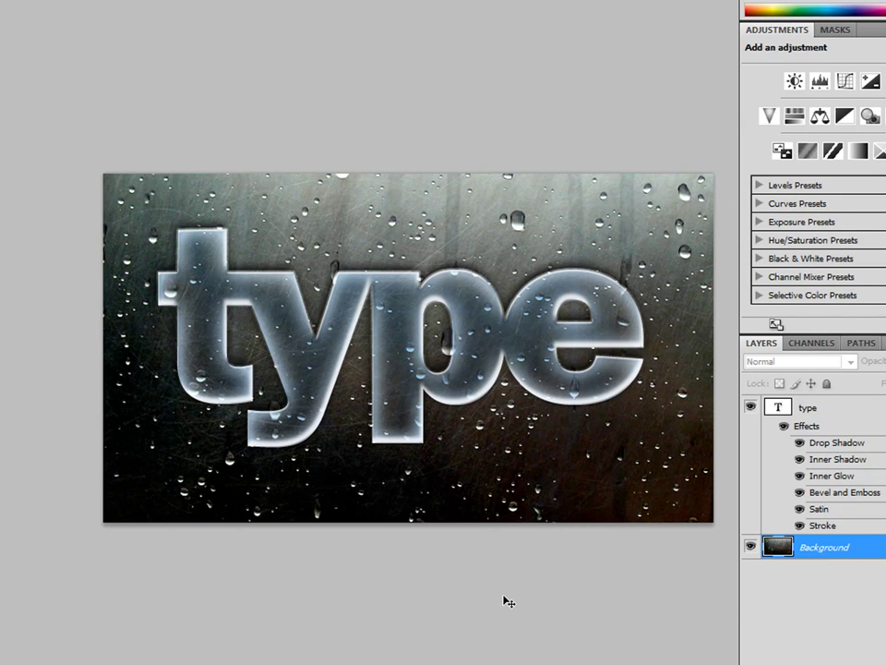
{"action": "key", "text": "ctrl+u"}
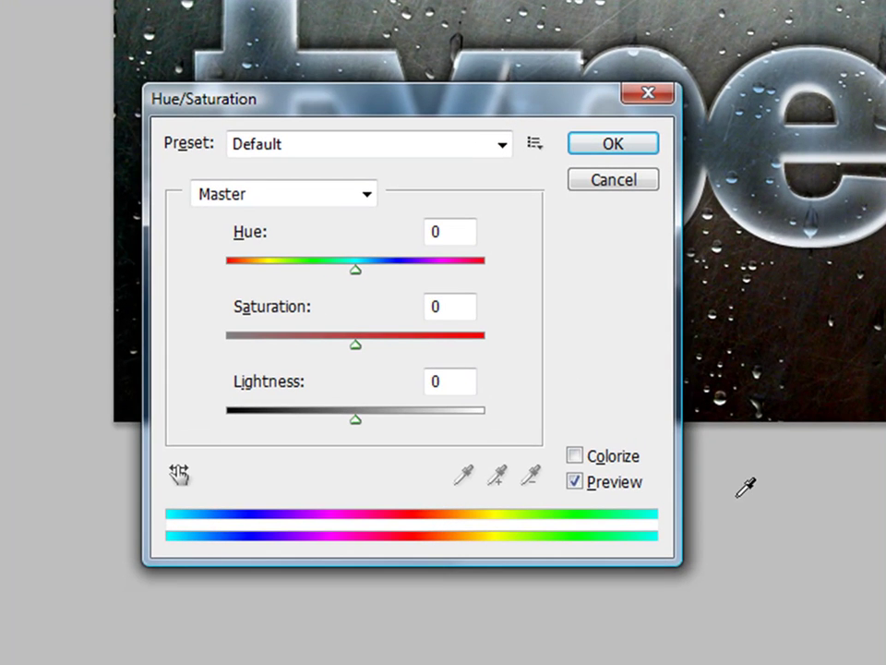
{"action": "left_click", "coordinate": [451, 230]}
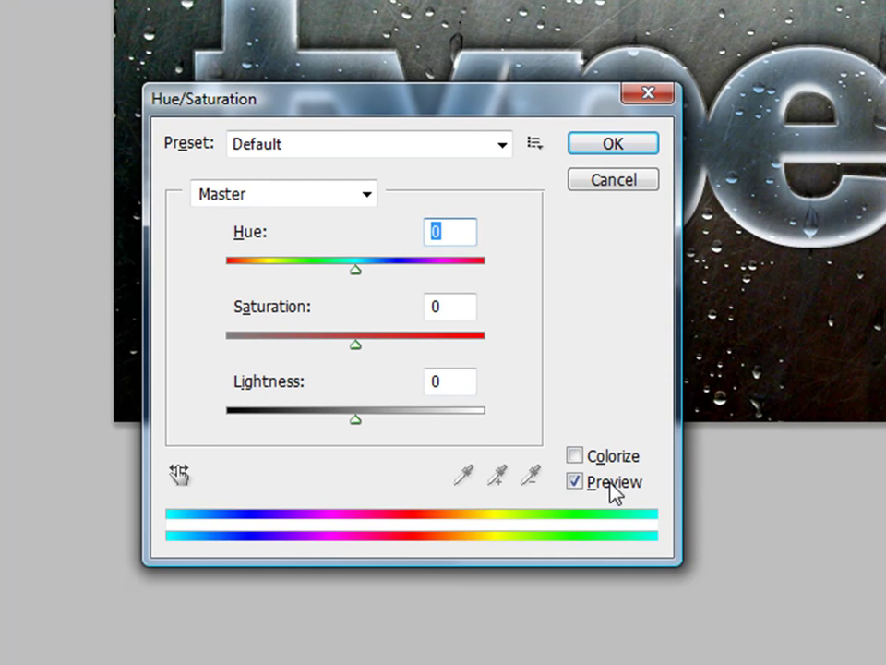
{"action": "left_click", "coordinate": [573, 456]}
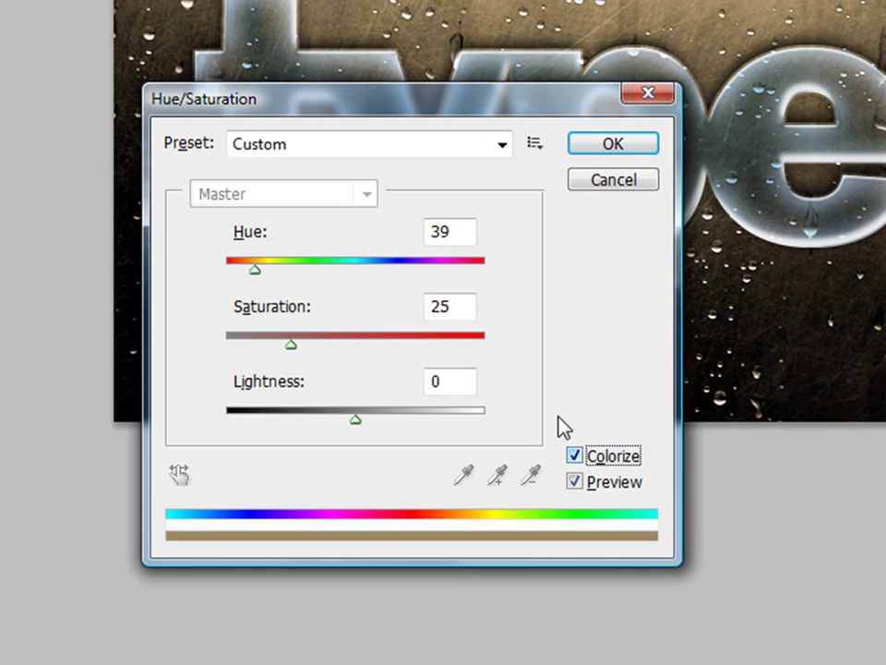
{"action": "double_click", "coordinate": [455, 242]}
{"action": "type", "text": "202"}
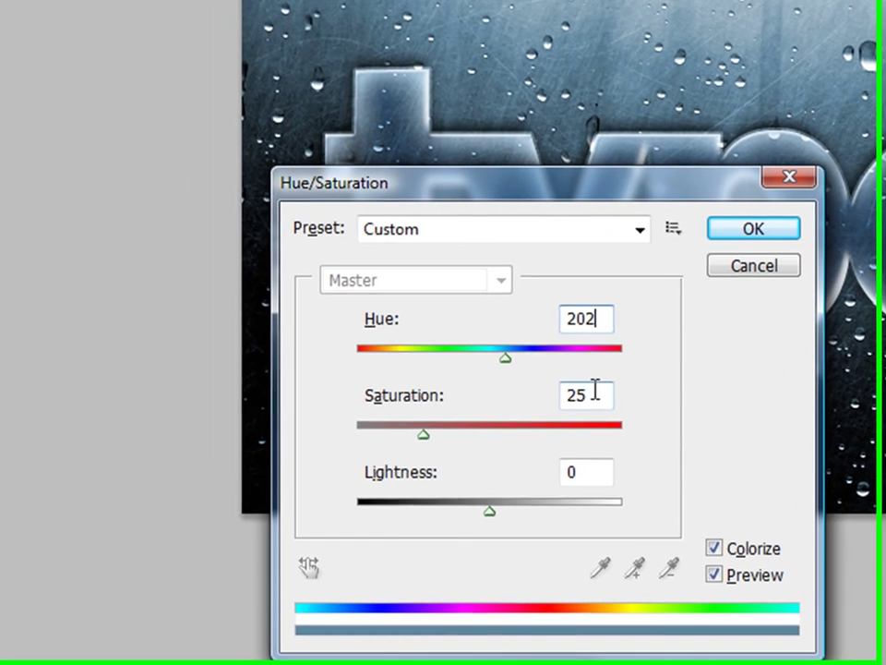
{"action": "double_click", "coordinate": [456, 305]}
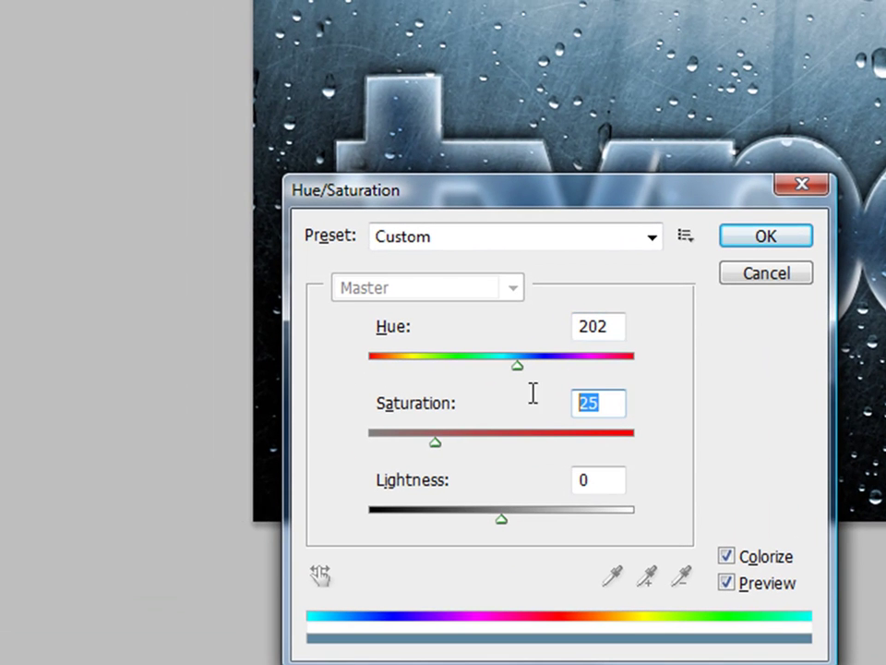
{"action": "type", "text": "68"}
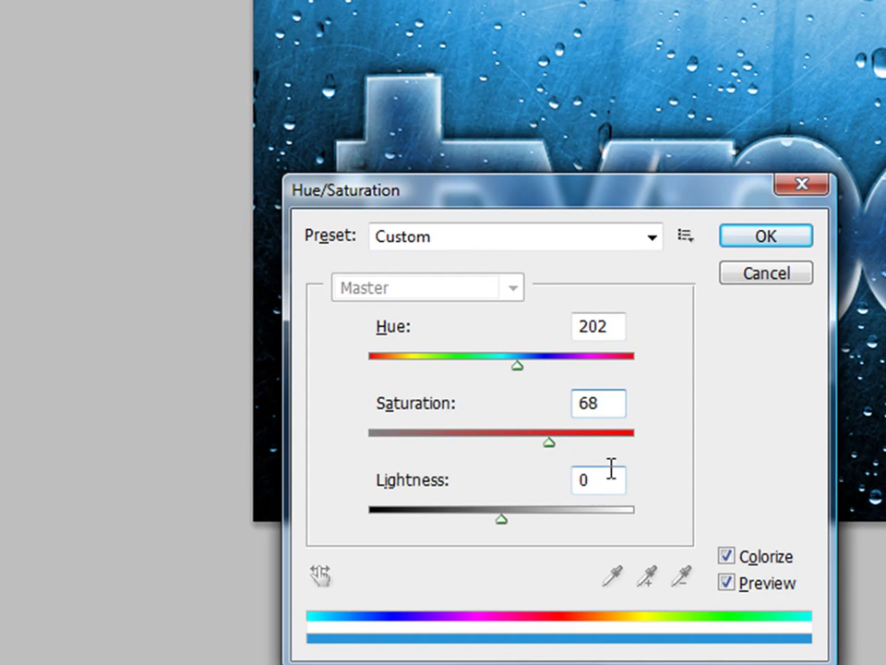
{"action": "double_click", "coordinate": [611, 471]}
{"action": "type", "text": "+10"}
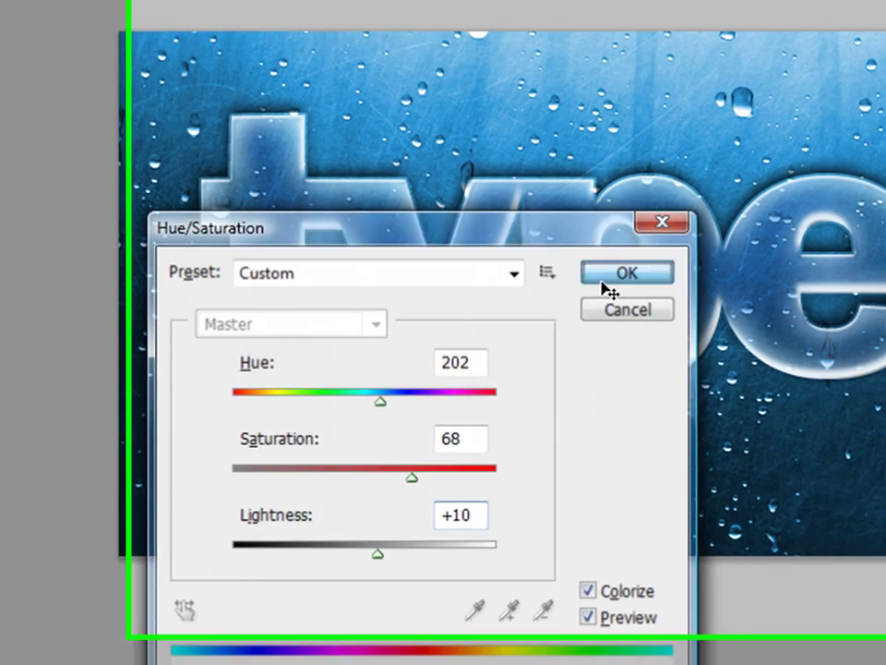
{"action": "left_click", "coordinate": [752, 240]}
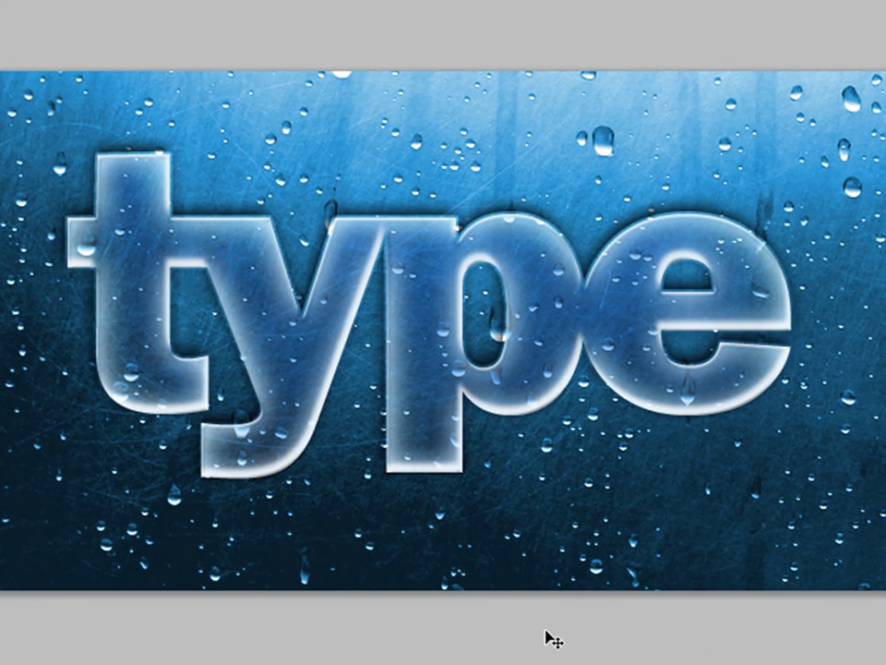